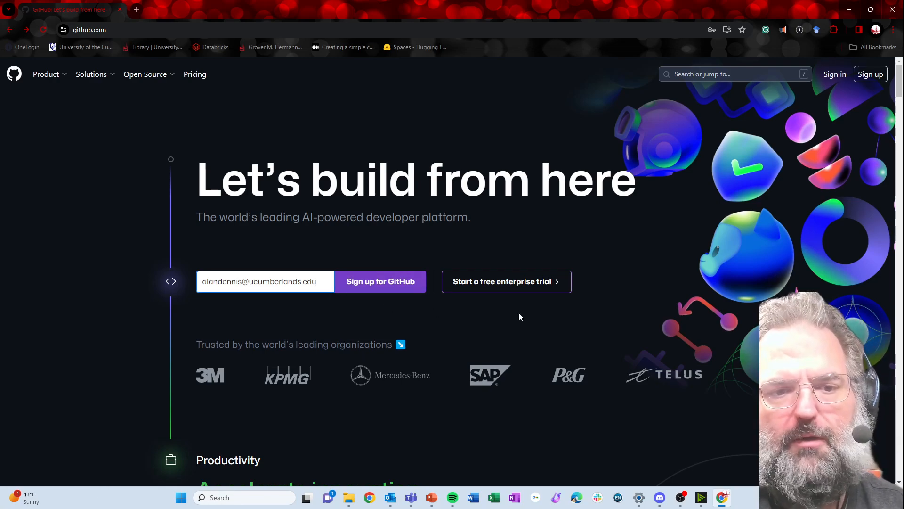
Step: Submit the entered e-mail address on the GitHub homepage to begin signing up
{"action": "left_click", "coordinate": [375, 291]}
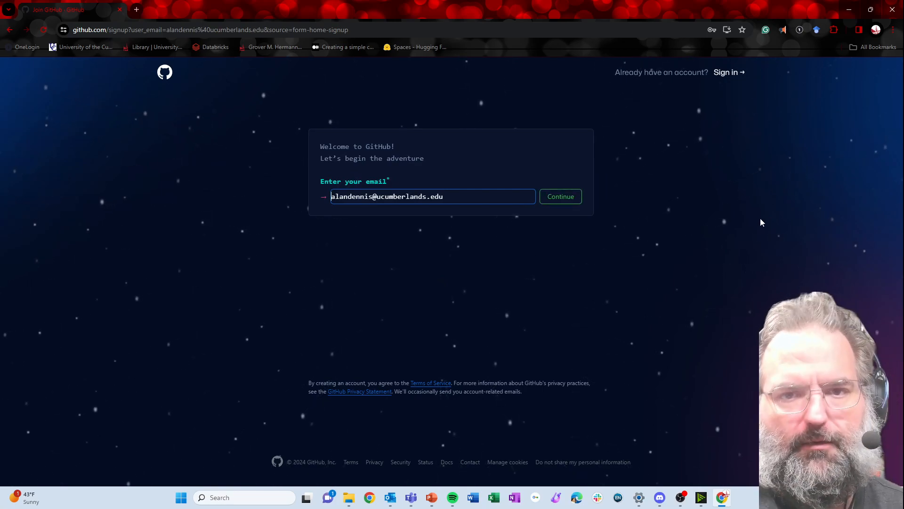
{"action": "key", "text": "alt+Tab"}
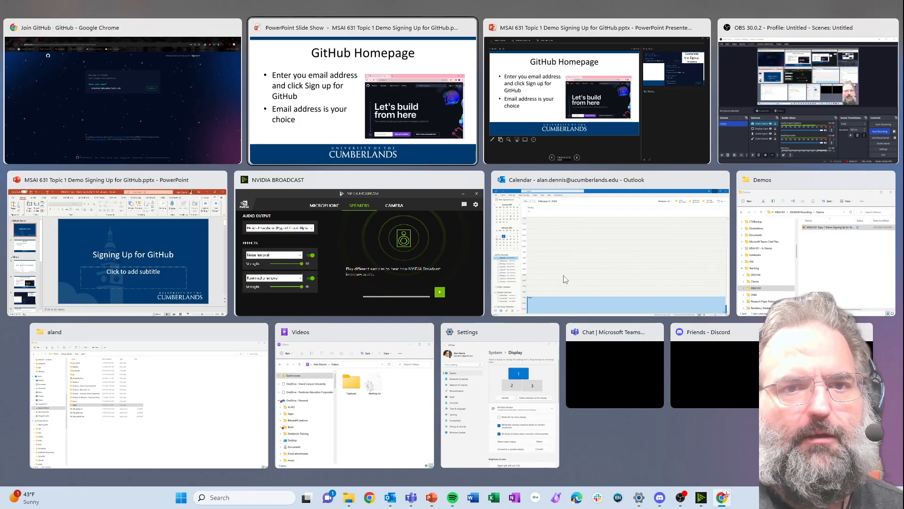
{"action": "key", "text": "Right"}
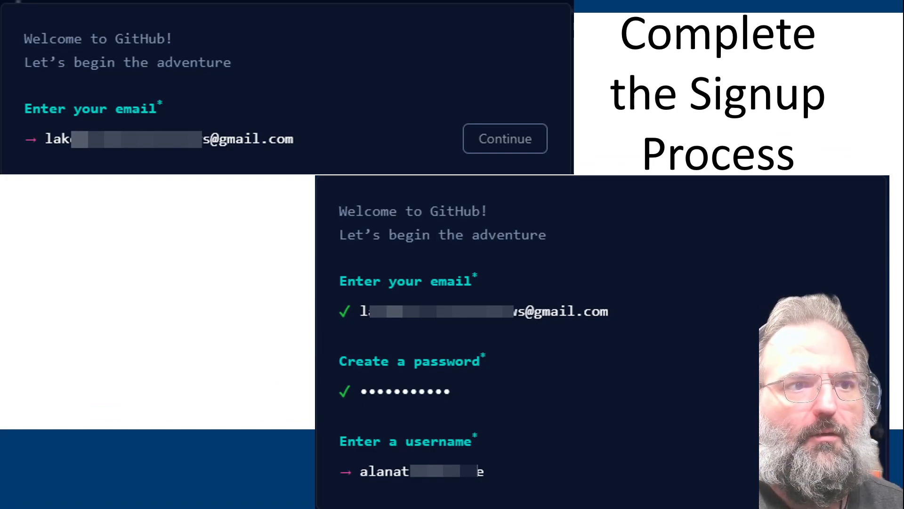
{"action": "key", "text": "alt+Tab"}
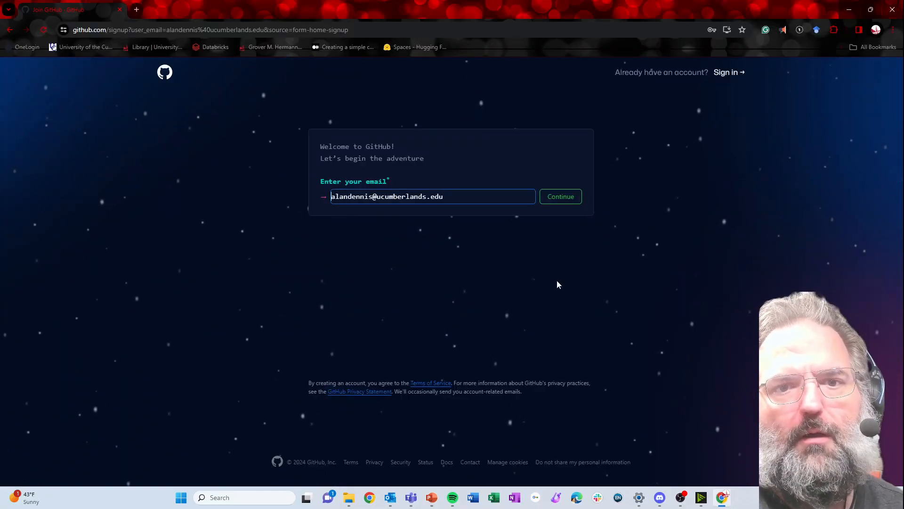
Step: Confirm the e-mail, enter a password rated strong, and clear the stray username text
{"action": "left_click", "coordinate": [561, 197]}
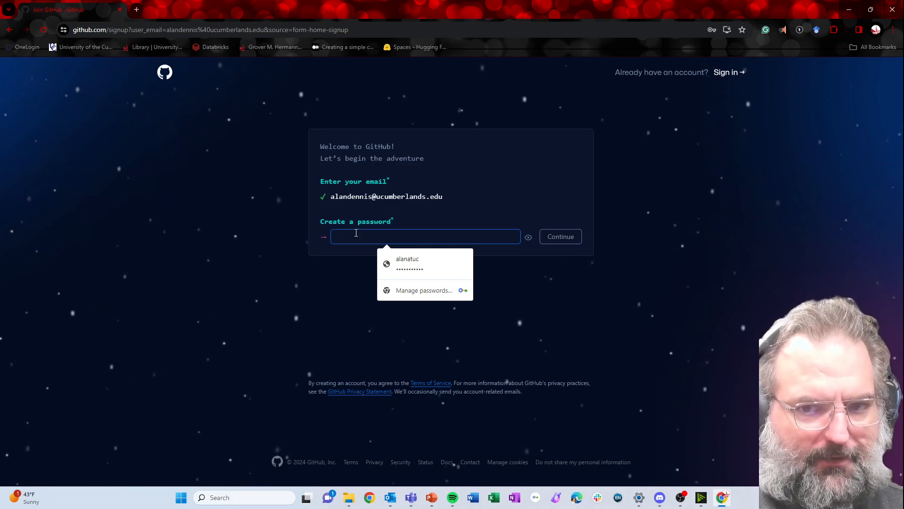
{"action": "type", "text": "•••••"}
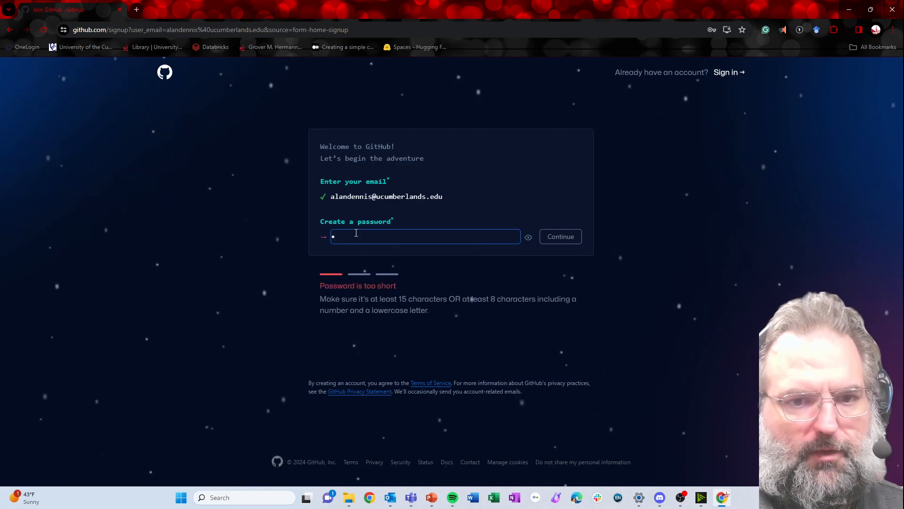
{"action": "type", "text": "••••••"}
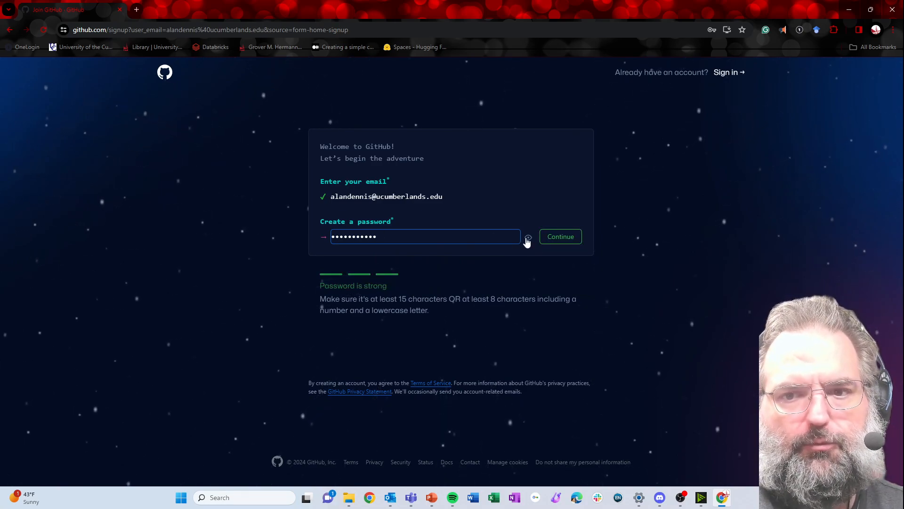
{"action": "left_click", "coordinate": [570, 239]}
{"action": "type", "text": "@land"}
{"action": "key", "text": "BackSpace"}
{"action": "key", "text": "BackSpace"}
{"action": "key", "text": "BackSpace"}
{"action": "key", "text": "BackSpace"}
{"action": "key", "text": "BackSpace"}
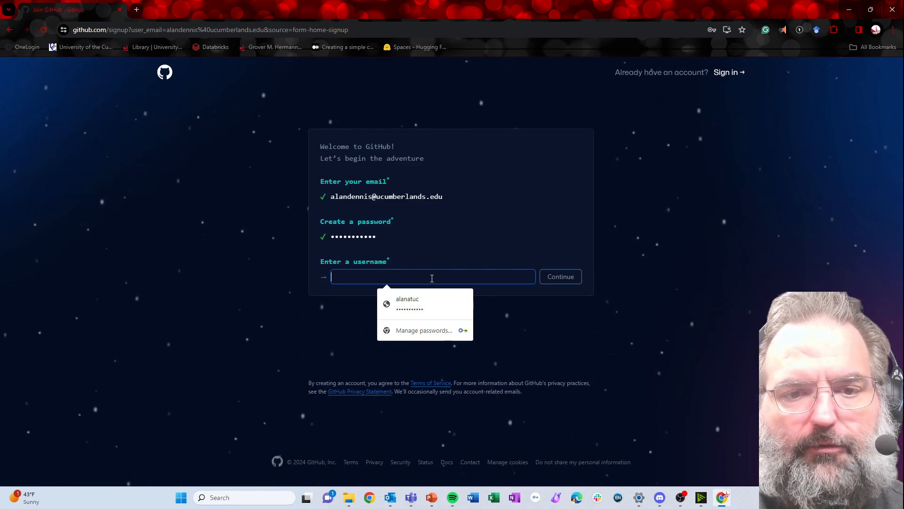
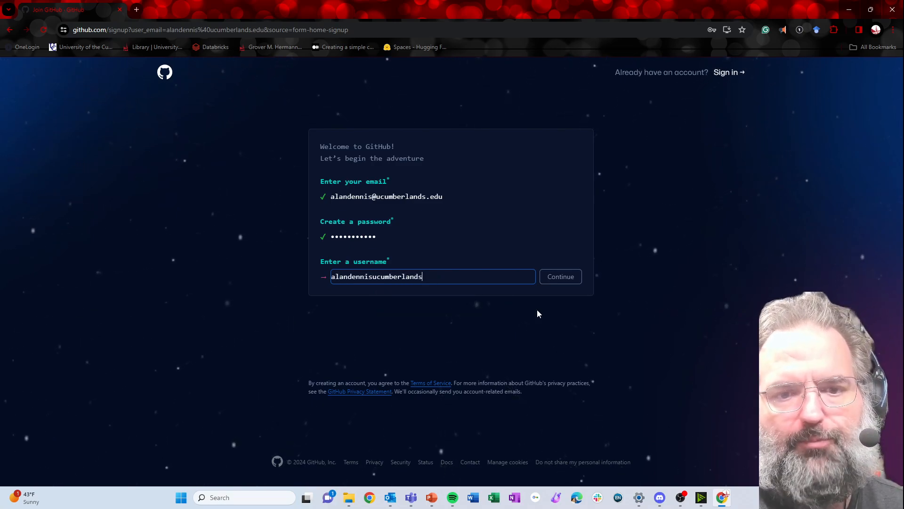
Step: Enter a new username and continue once GitHub reports it as available
{"action": "left_click", "coordinate": [568, 278]}
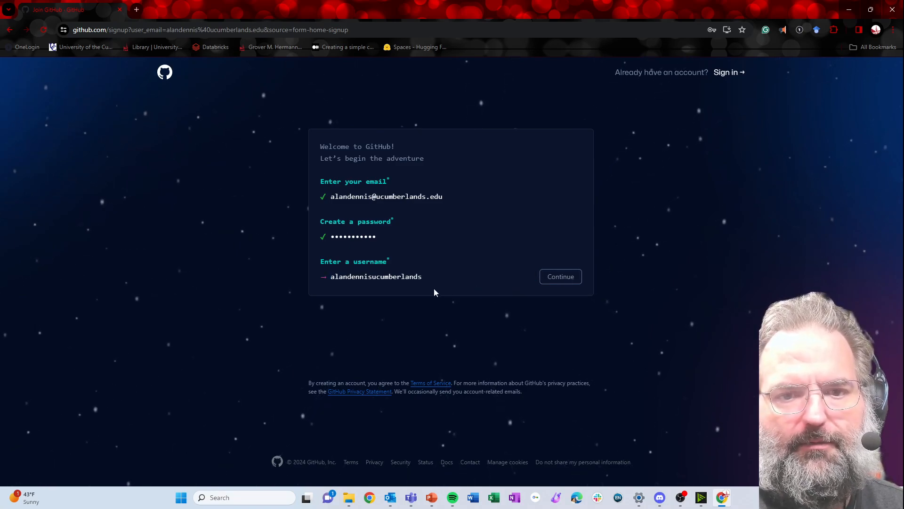
{"action": "left_click", "coordinate": [468, 277]}
{"action": "left_click", "coordinate": [572, 280]}
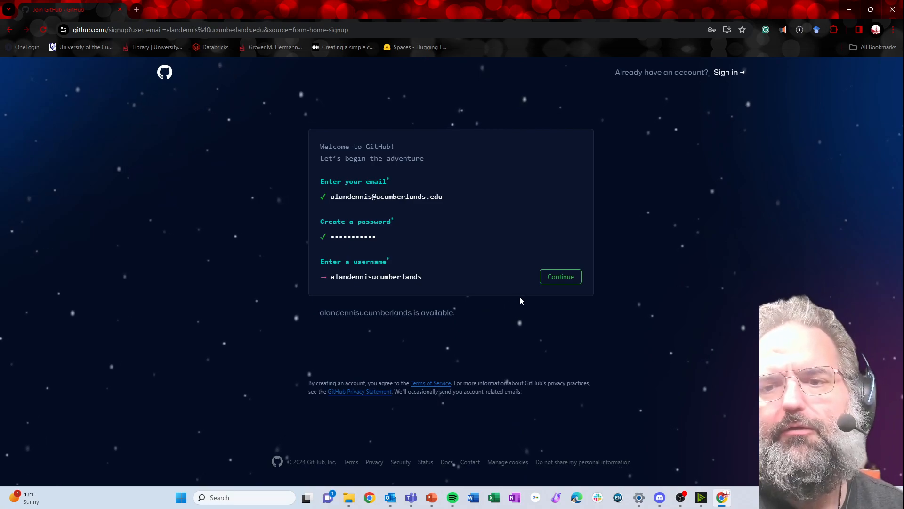
{"action": "left_click", "coordinate": [559, 281]}
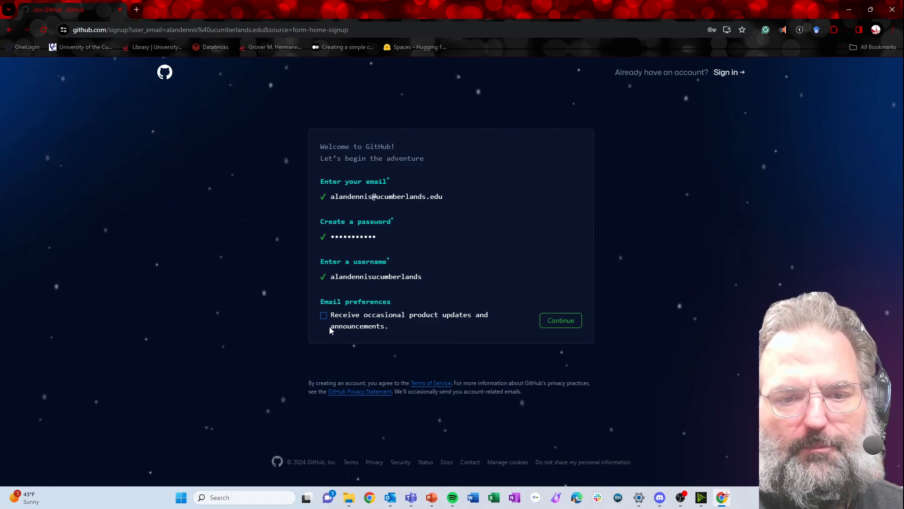
Step: Opt in to occasional product update e-mails and continue to verification
{"action": "left_click", "coordinate": [323, 315]}
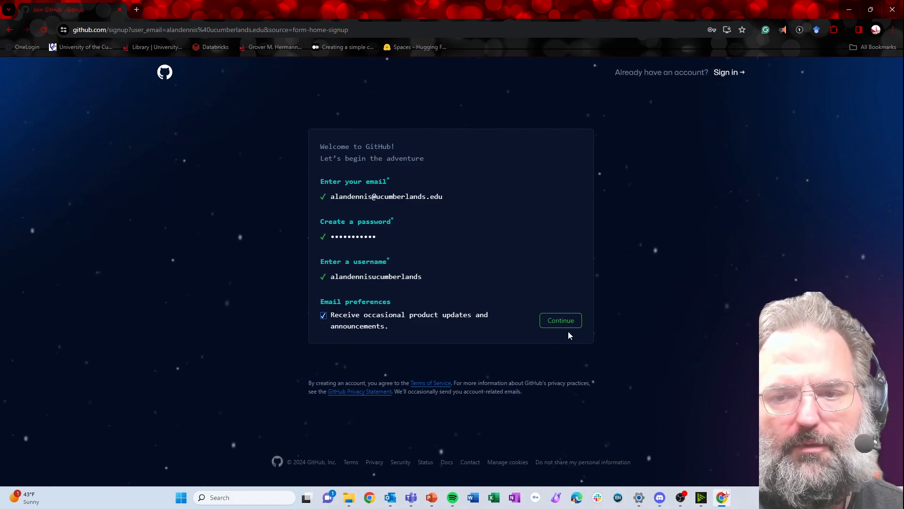
{"action": "left_click", "coordinate": [561, 320]}
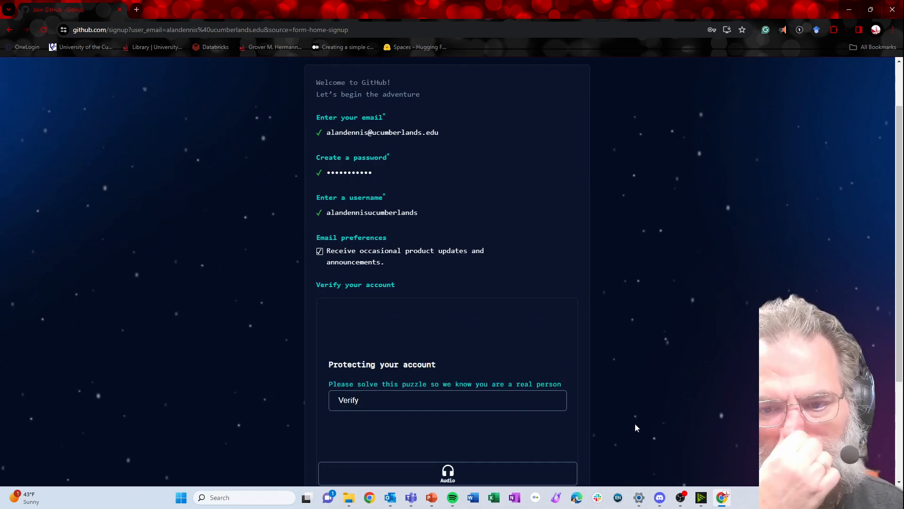
{"action": "scroll", "coordinate": [635, 423], "scroll_direction": "down", "scroll_amount": 1}
{"action": "scroll", "coordinate": [699, 360], "scroll_direction": "down", "scroll_amount": 3}
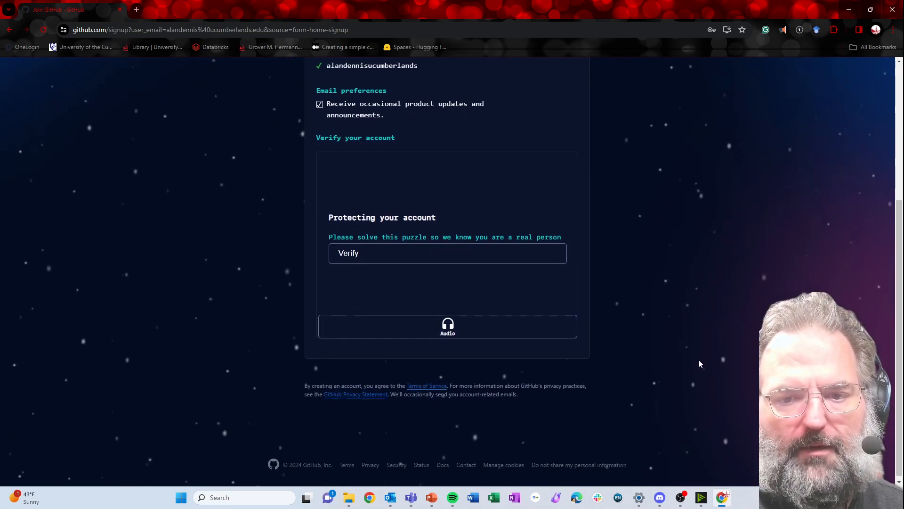
Step: Solve the verification puzzle by rotating the train to match the hand, then submit
{"action": "left_click", "coordinate": [369, 257]}
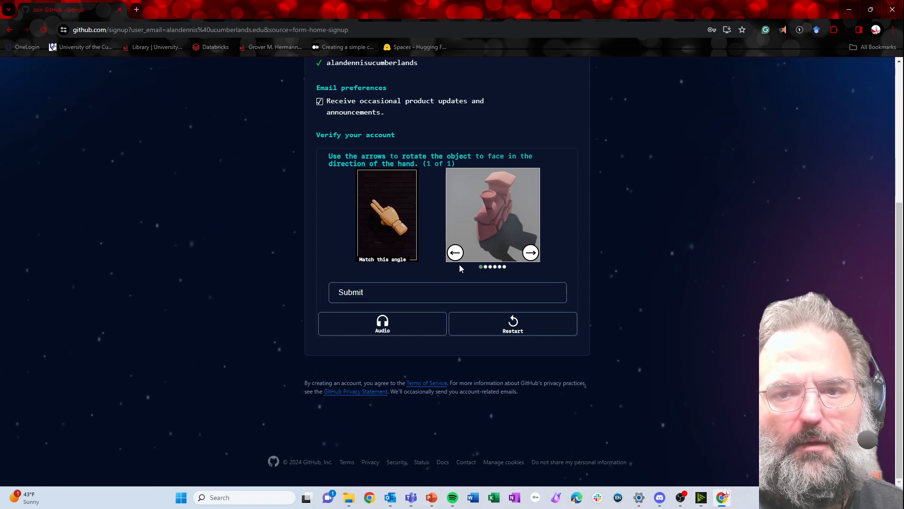
{"action": "left_click", "coordinate": [535, 253]}
{"action": "left_click", "coordinate": [534, 254]}
{"action": "left_click", "coordinate": [533, 254]}
{"action": "left_click", "coordinate": [533, 255]}
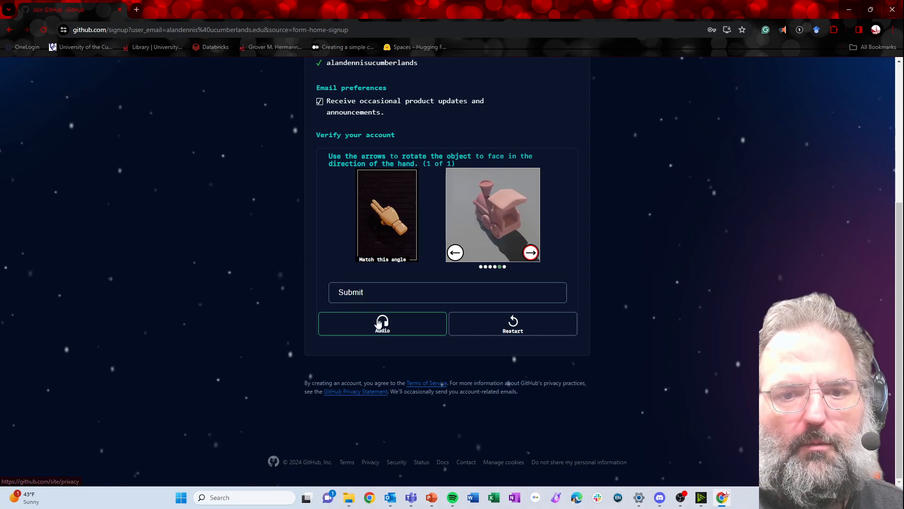
{"action": "left_click", "coordinate": [368, 296]}
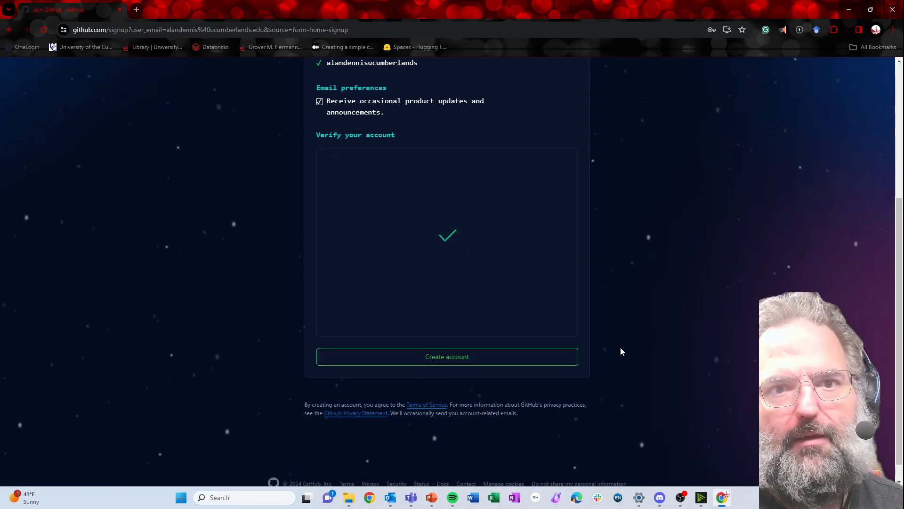
Step: Create the account, advancing the slide show one slide while the Emails page loads
{"action": "left_click", "coordinate": [438, 361]}
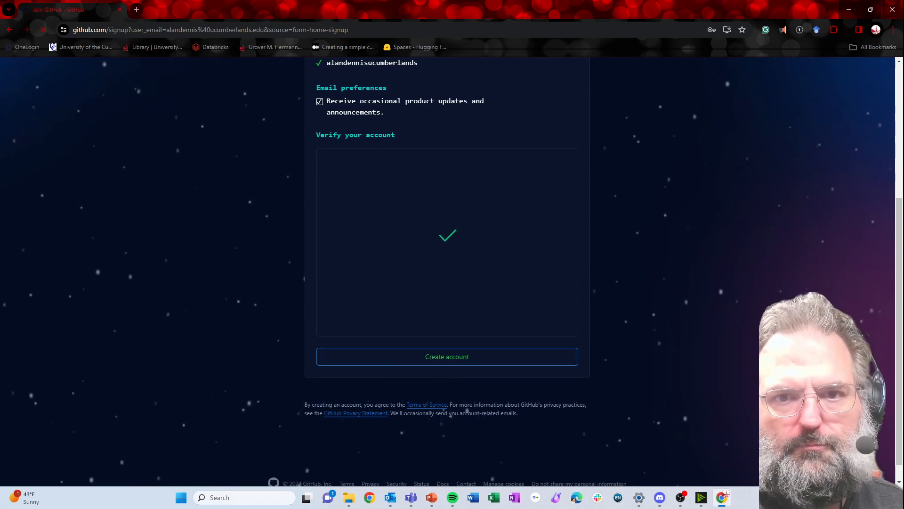
{"action": "key", "text": "alt+Tab"}
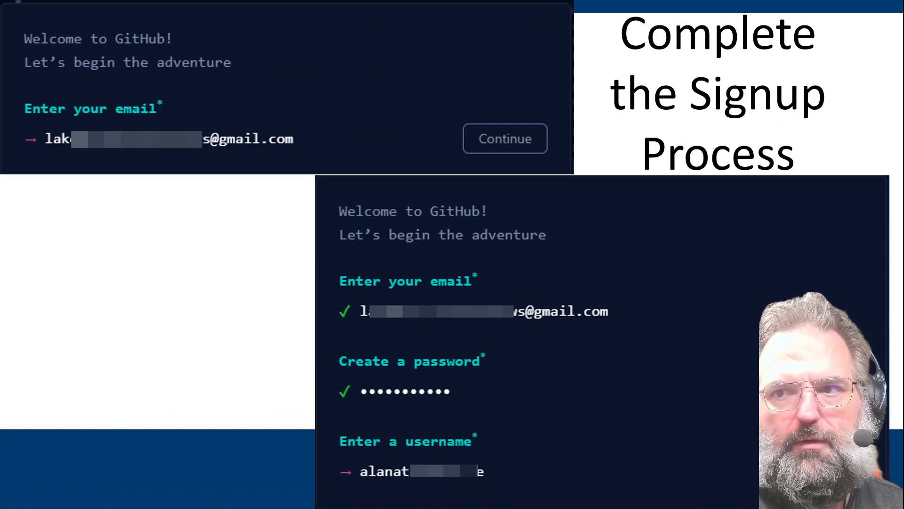
{"action": "key", "text": "Right"}
{"action": "key", "text": "alt+Tab"}
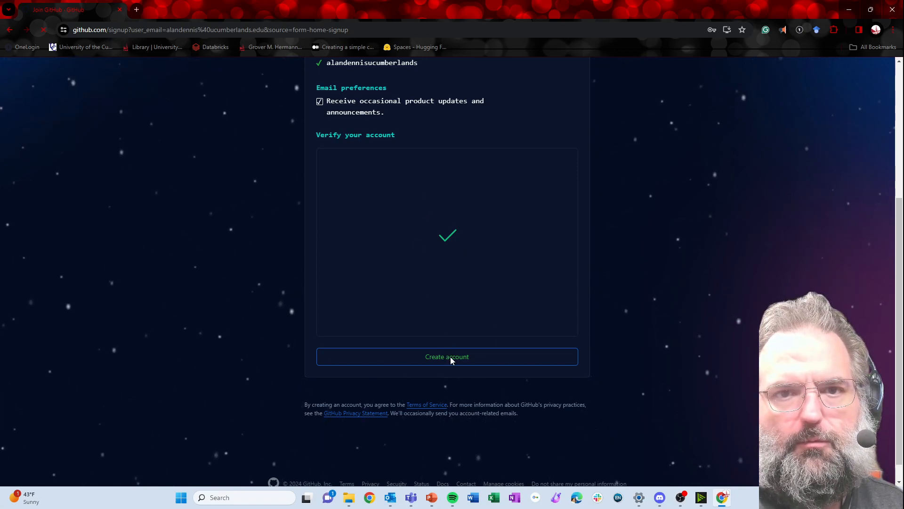
{"action": "key", "text": "alt+Tab"}
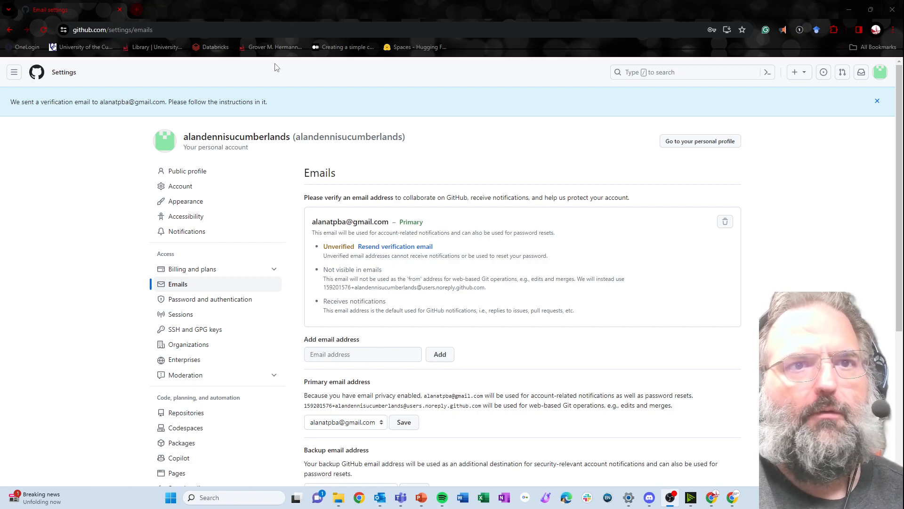
Step: Open the account_verifications page in a new tab and enter the emailed launch code
{"action": "left_click", "coordinate": [134, 11]}
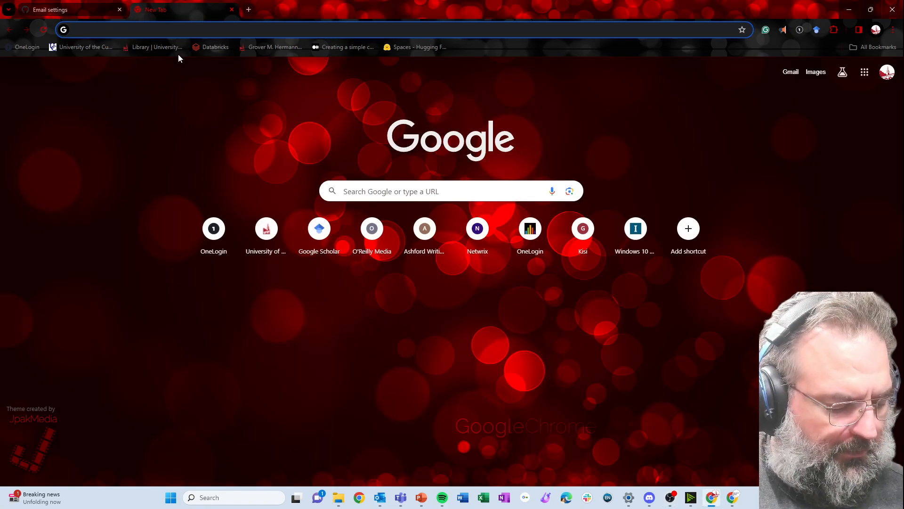
{"action": "type", "text": "https://github.com/account_verifications?via_launch_code_email=true"}
{"action": "left_click", "coordinate": [178, 54]}
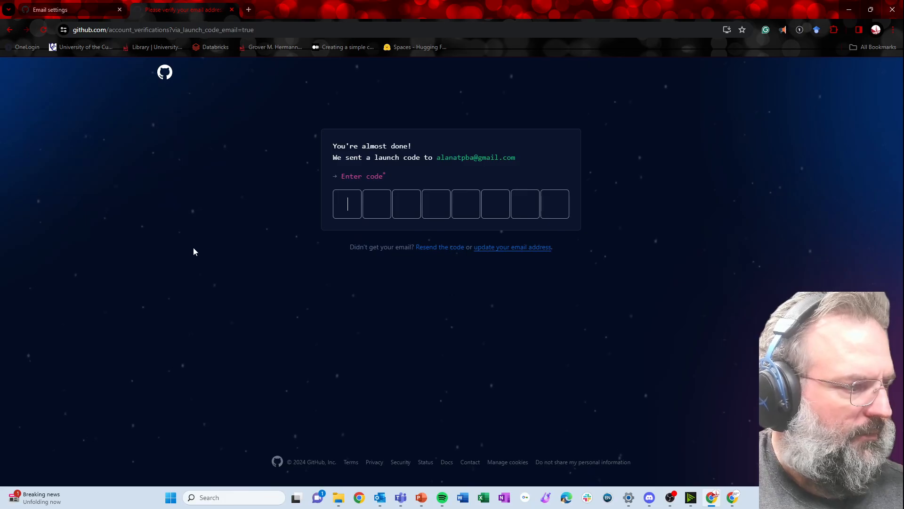
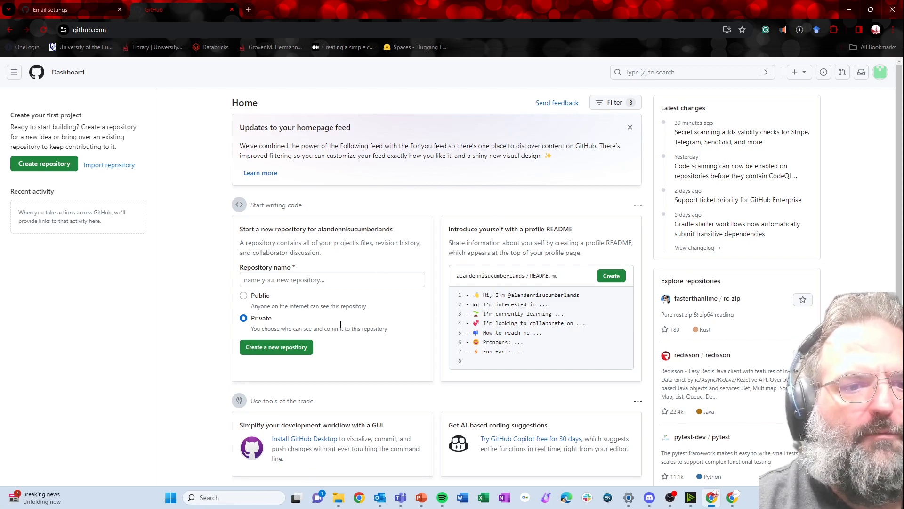
{"action": "key", "text": "alt+Tab"}
{"action": "key", "text": "alt+Tab"}
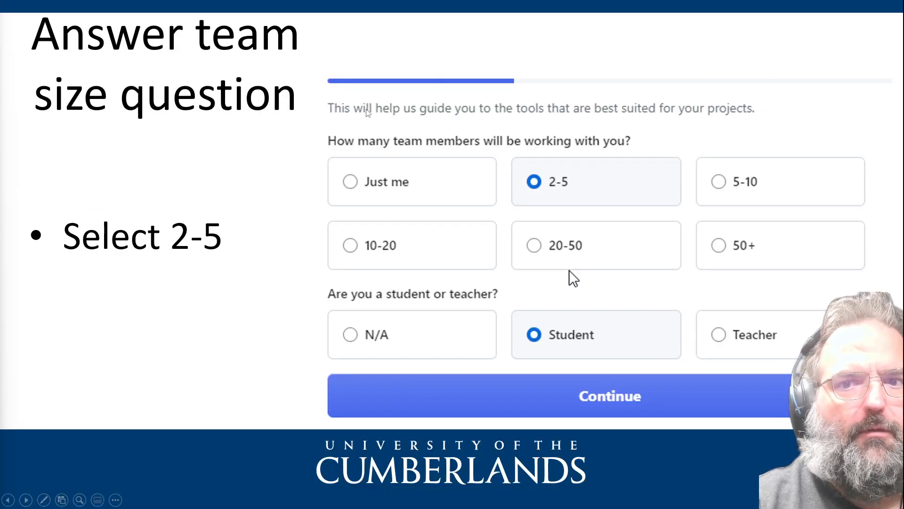
{"action": "key", "text": "alt+Tab"}
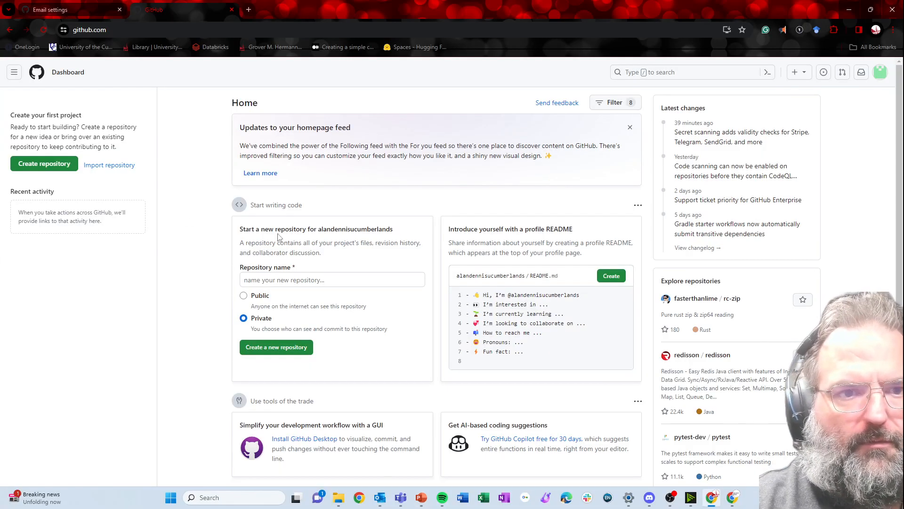
{"action": "scroll", "coordinate": [389, 258], "scroll_direction": "down", "scroll_amount": 1}
{"action": "scroll", "coordinate": [389, 257], "scroll_direction": "down", "scroll_amount": 5}
{"action": "scroll", "coordinate": [387, 273], "scroll_direction": "up", "scroll_amount": 4}
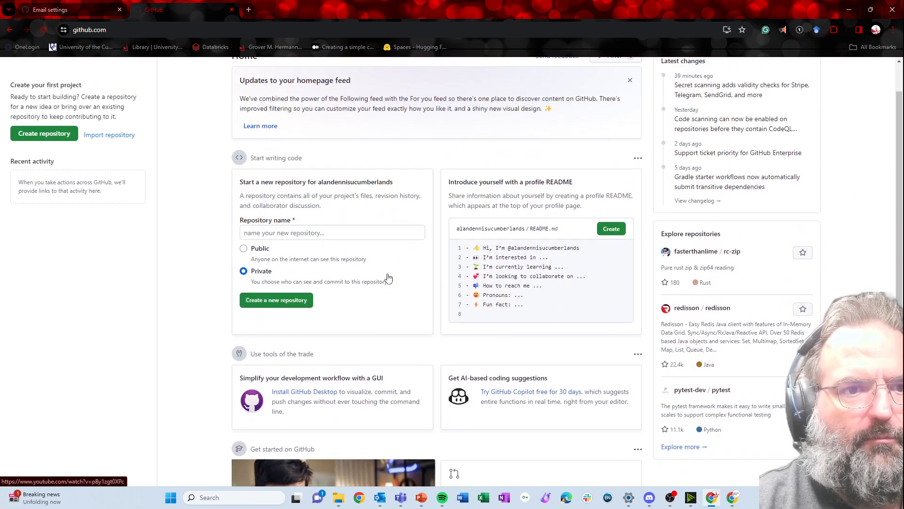
{"action": "scroll", "coordinate": [389, 277], "scroll_direction": "up", "scroll_amount": 1}
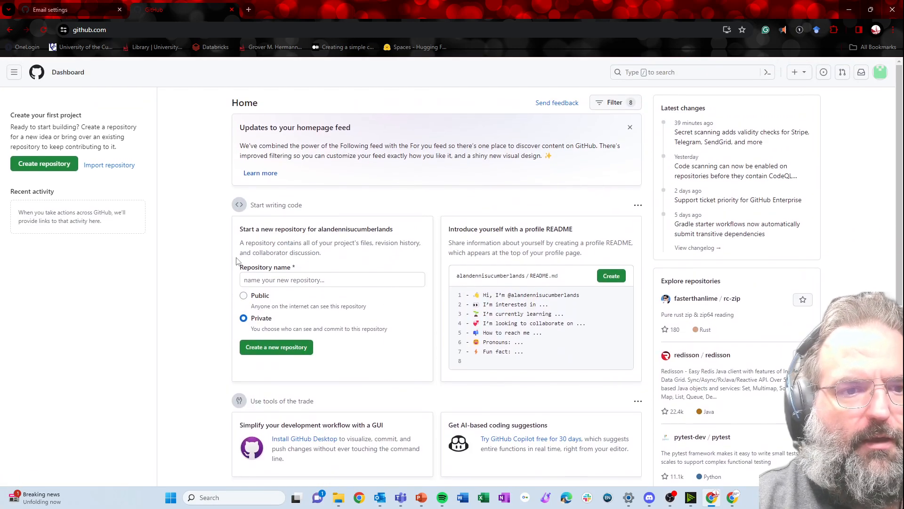
{"action": "key", "text": "alt+Tab"}
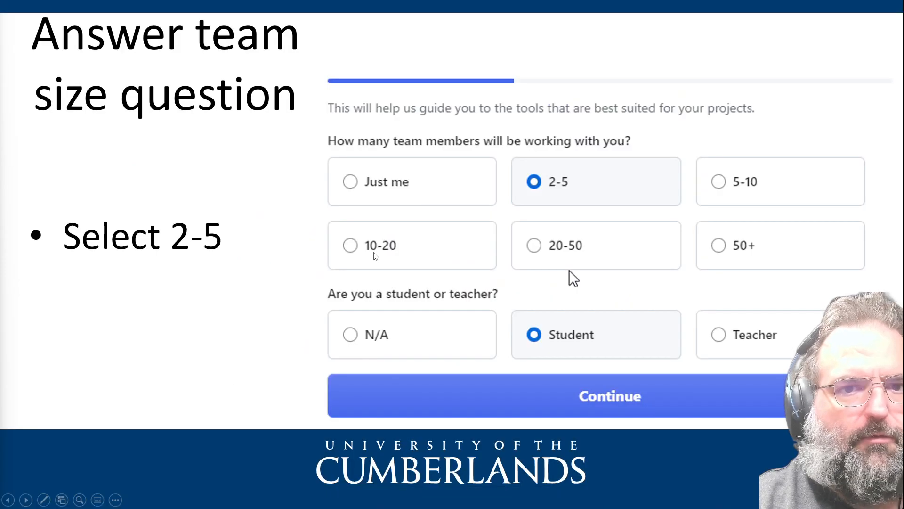
{"action": "left_click", "coordinate": [271, 264]}
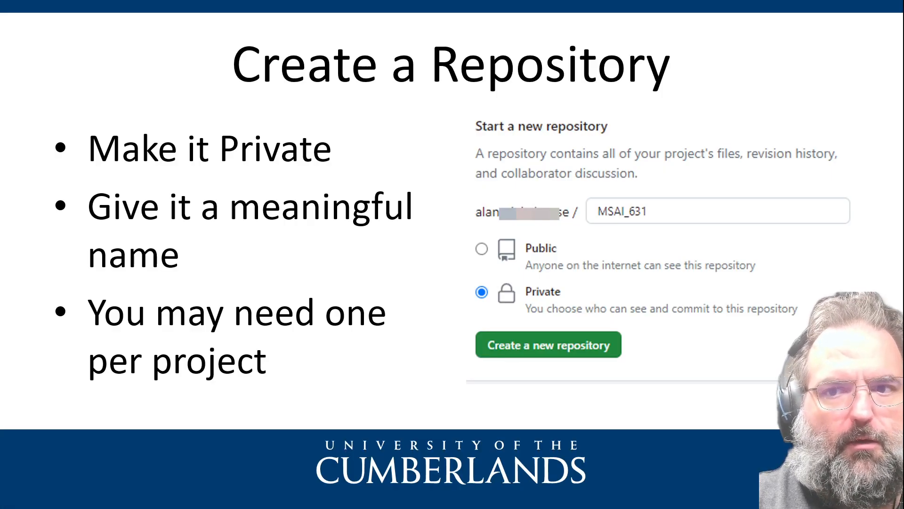
{"action": "key", "text": "alt+Tab"}
{"action": "key", "text": "alt+Tab"}
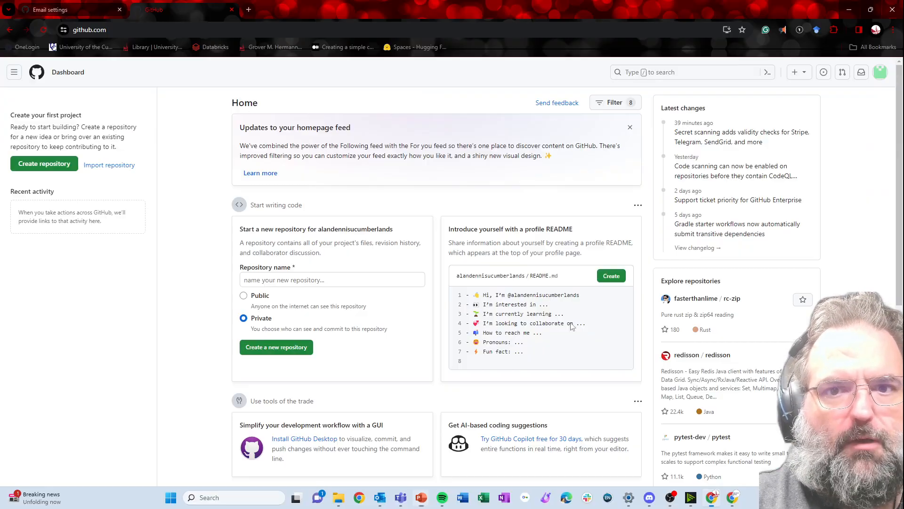
{"action": "scroll", "coordinate": [353, 346], "scroll_direction": "down", "scroll_amount": 3}
{"action": "scroll", "coordinate": [301, 301], "scroll_direction": "up", "scroll_amount": 3}
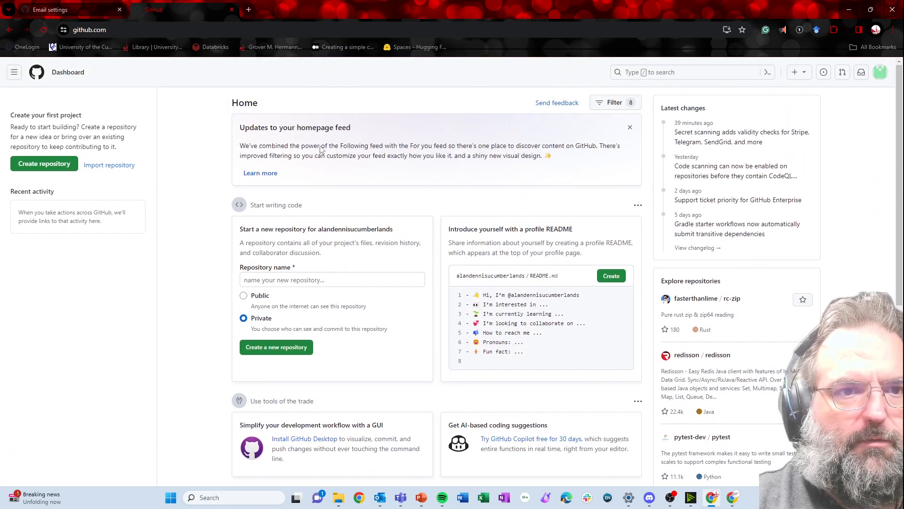
Step: Name the new private repository githubdemo and create it
{"action": "left_click_drag", "start_coordinate": [318, 210], "coordinate": [233, 209]}
{"action": "left_click", "coordinate": [219, 234]}
{"action": "left_click_drag", "start_coordinate": [306, 272], "coordinate": [242, 273]}
{"action": "left_click", "coordinate": [265, 279]}
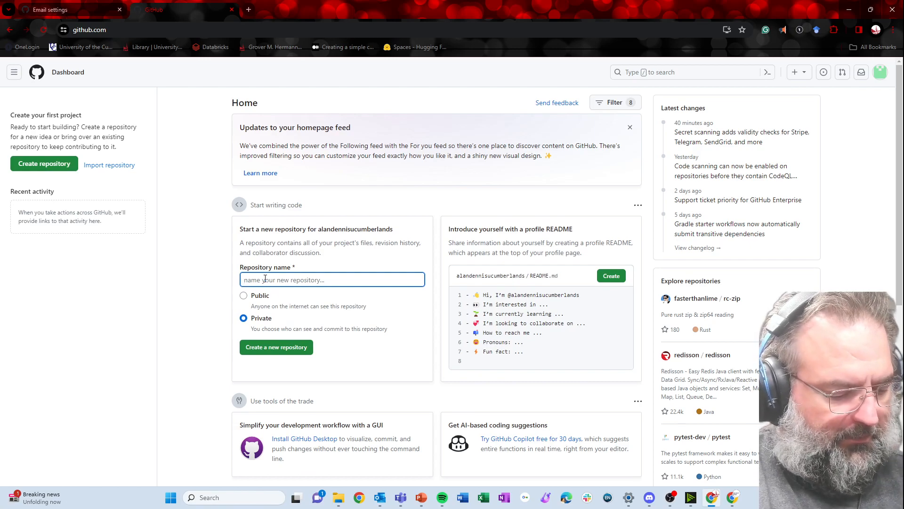
{"action": "type", "text": "githubremo"}
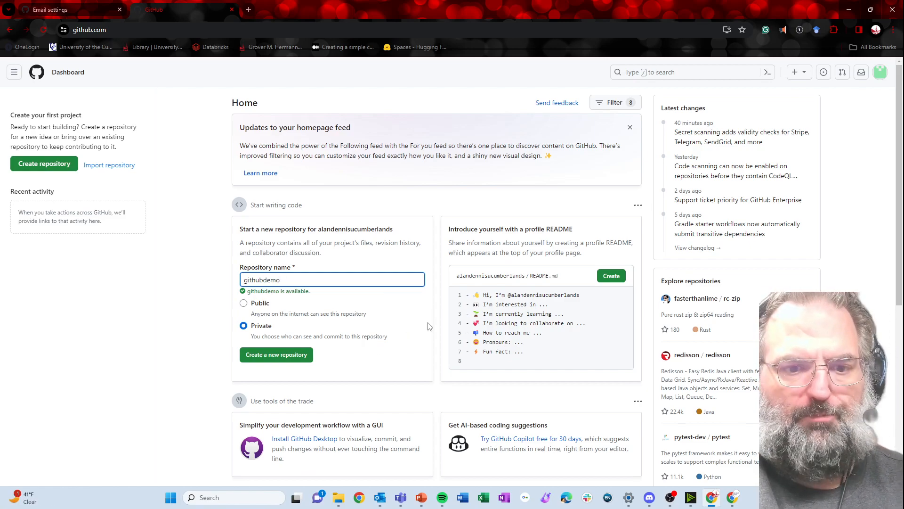
{"action": "scroll", "coordinate": [248, 353], "scroll_direction": "down", "scroll_amount": 2}
{"action": "left_click", "coordinate": [269, 264]}
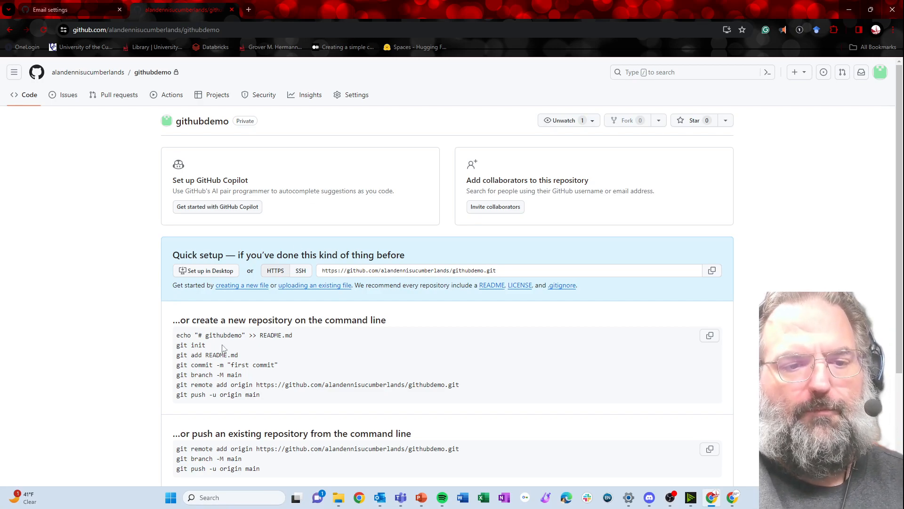
Step: Highlight the Quick setup commands, then switch to the Create a Repository slide
{"action": "left_click_drag", "start_coordinate": [177, 336], "coordinate": [293, 406]}
{"action": "left_click", "coordinate": [281, 400]}
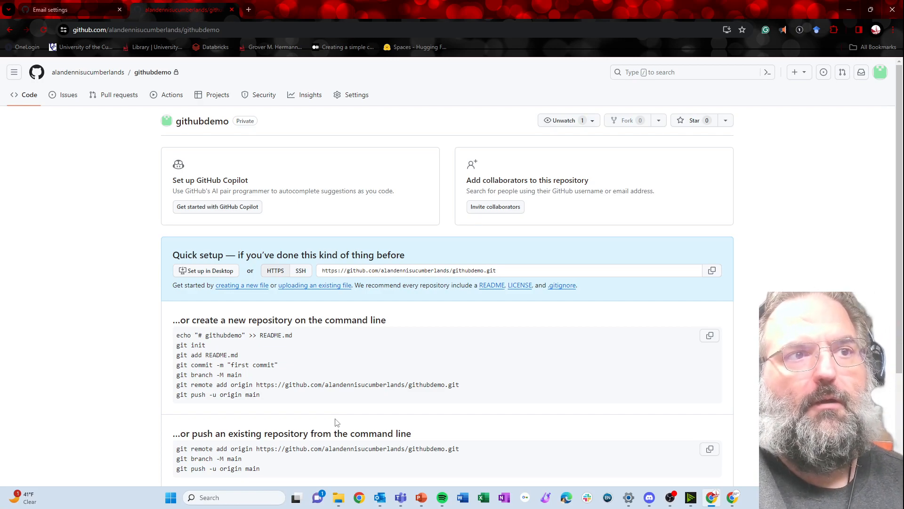
{"action": "key", "text": "alt+Tab"}
{"action": "key", "text": "alt+Tab"}
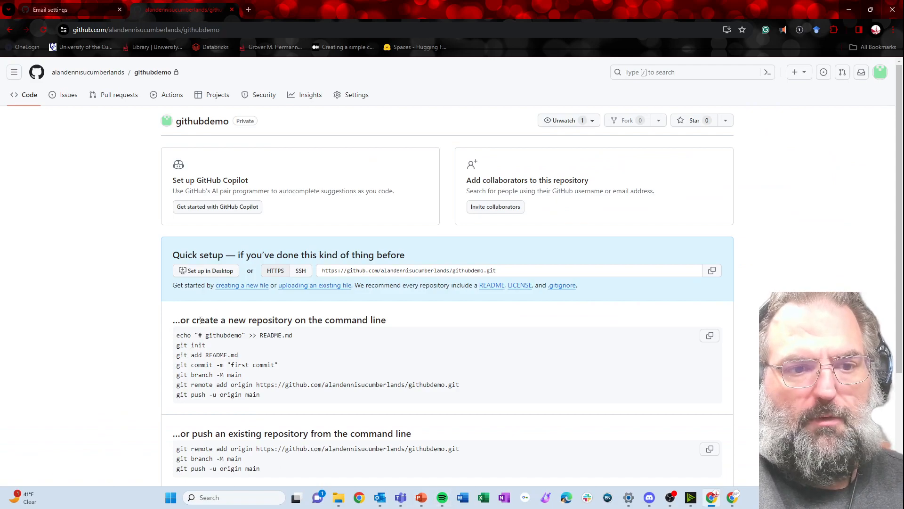
{"action": "scroll", "coordinate": [448, 415], "scroll_direction": "down", "scroll_amount": 3}
{"action": "scroll", "coordinate": [446, 415], "scroll_direction": "up", "scroll_amount": 3}
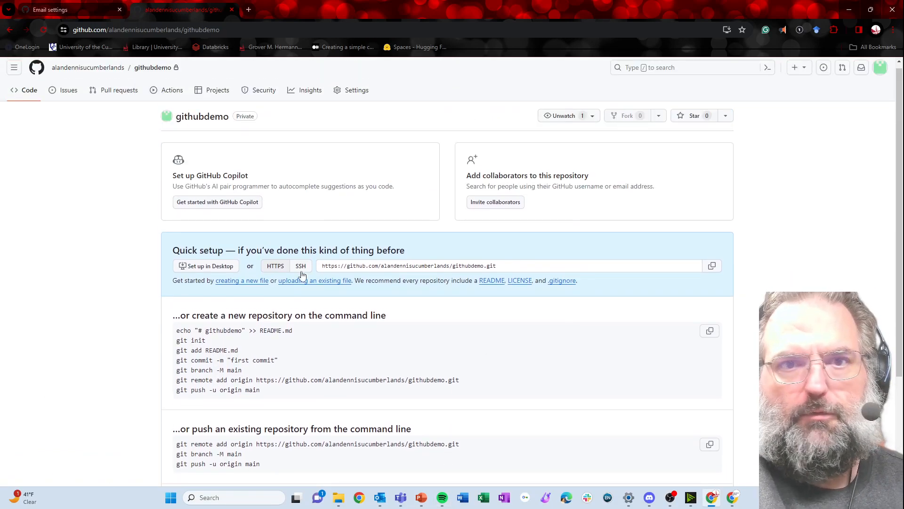
{"action": "key", "text": "alt+Tab"}
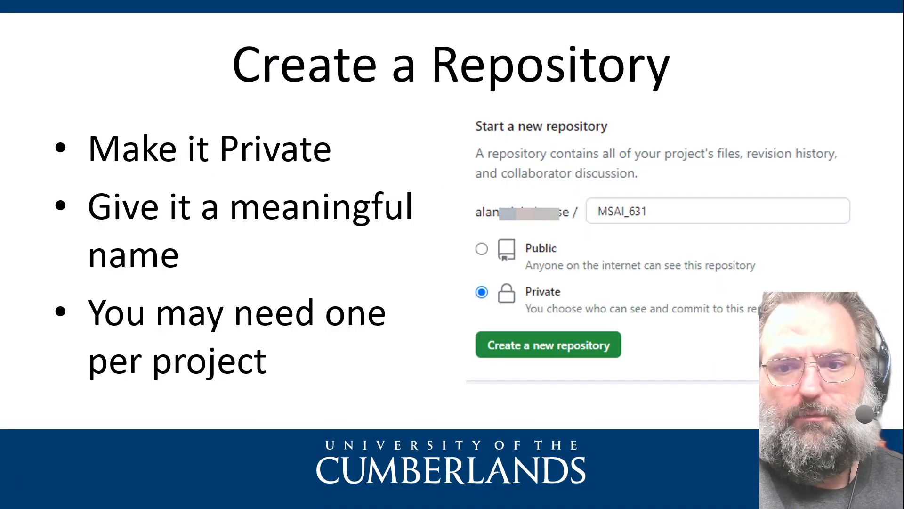
Step: Show the Share Repository slide, look over the account profile, then return to githubdemo
{"action": "key", "text": "Right"}
{"action": "key", "text": "Right"}
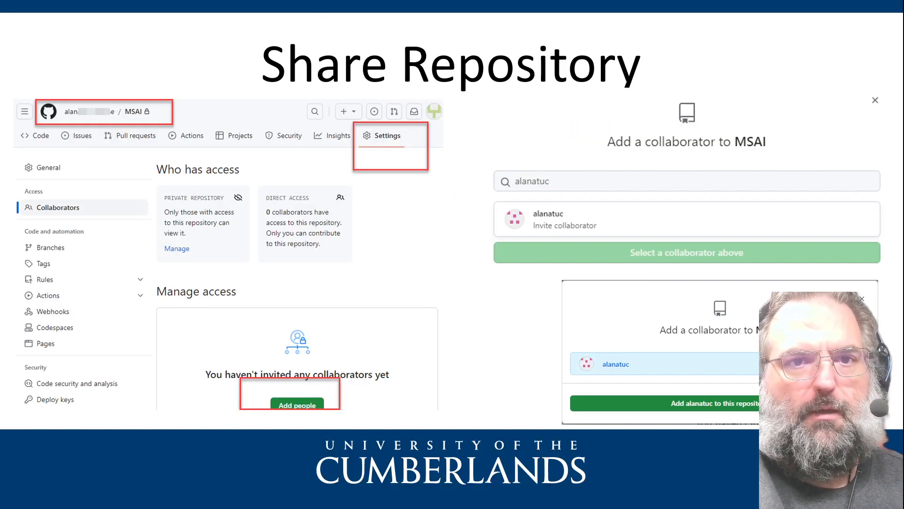
{"action": "key", "text": "alt+Tab"}
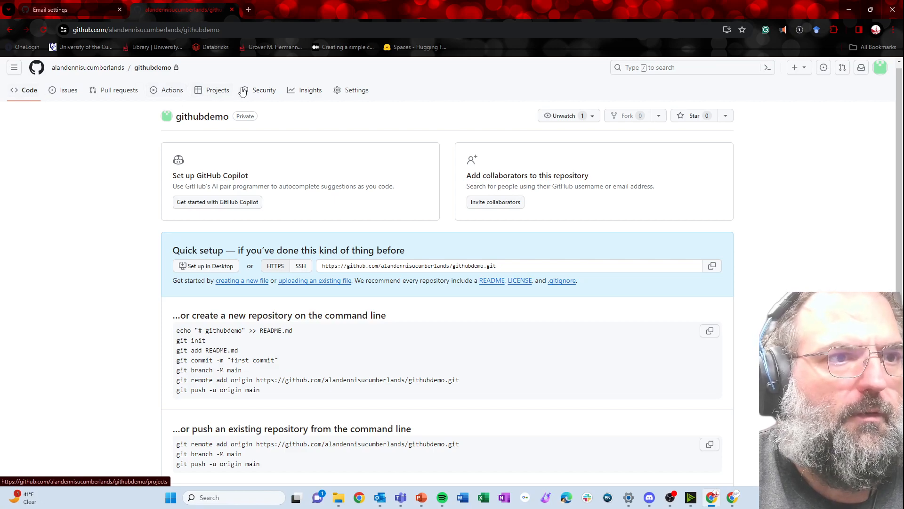
{"action": "left_click", "coordinate": [94, 69]}
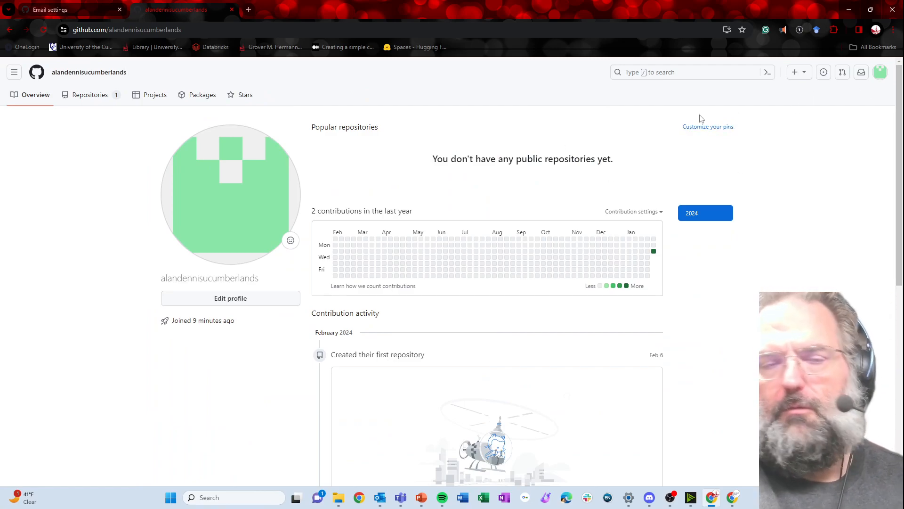
{"action": "key", "text": "alt+Tab"}
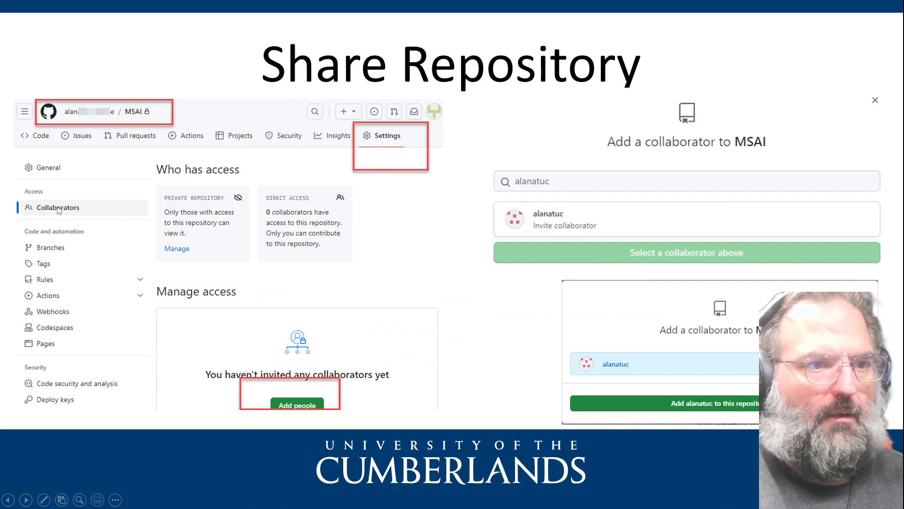
{"action": "key", "text": "alt+Tab"}
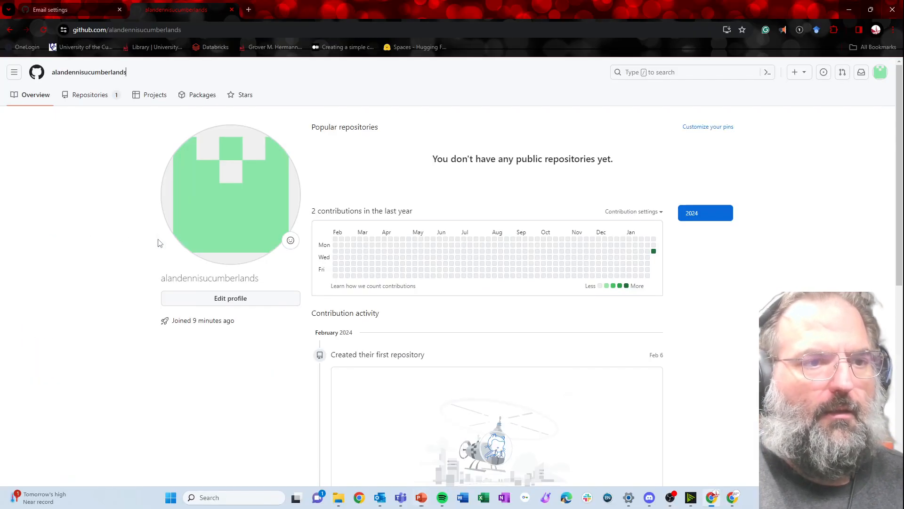
{"action": "left_click", "coordinate": [33, 96]}
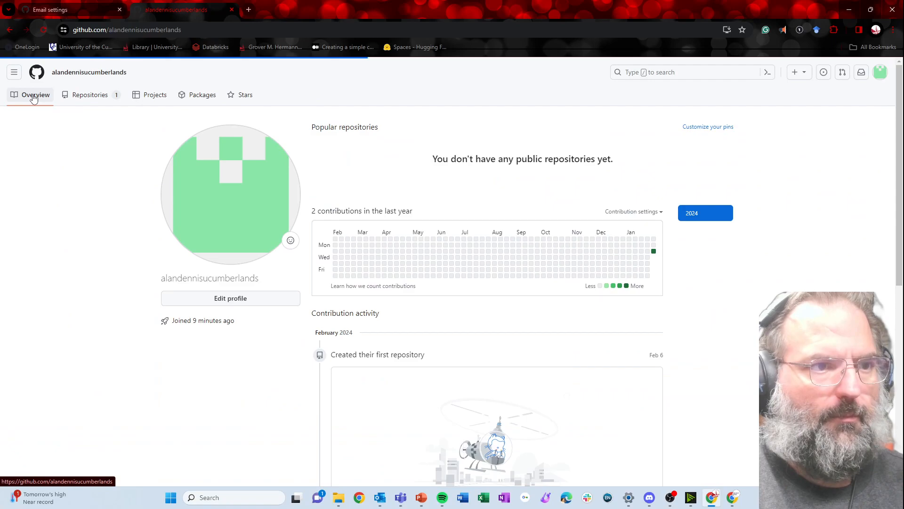
{"action": "left_click", "coordinate": [14, 73]}
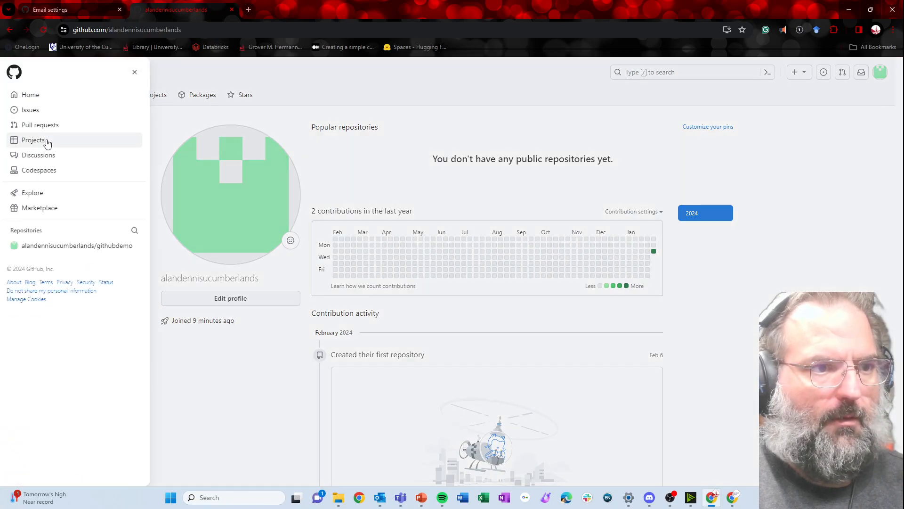
{"action": "left_click", "coordinate": [422, 85]}
{"action": "left_click", "coordinate": [105, 71]}
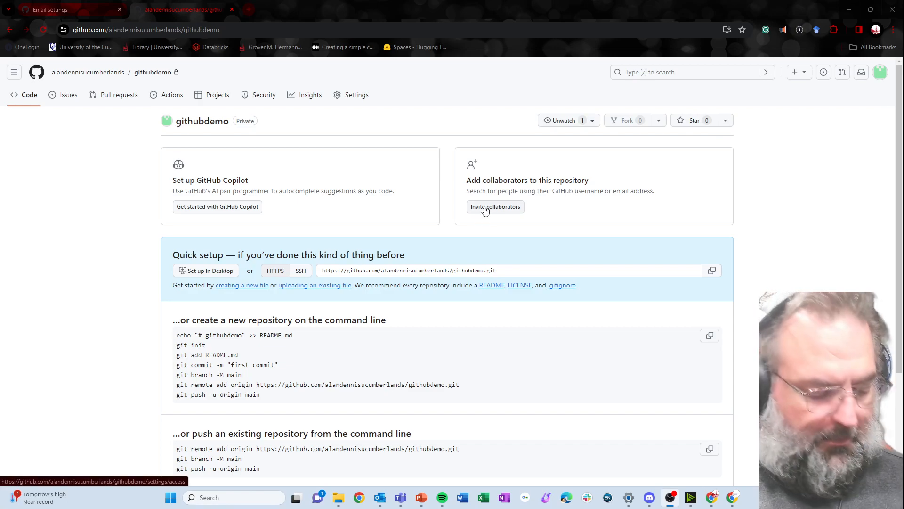
Step: In githubdemo's collaborator settings, invite the collaborator's e-mail address to the repository
{"action": "key", "text": "ctrl"}
{"action": "key", "text": "ctrl"}
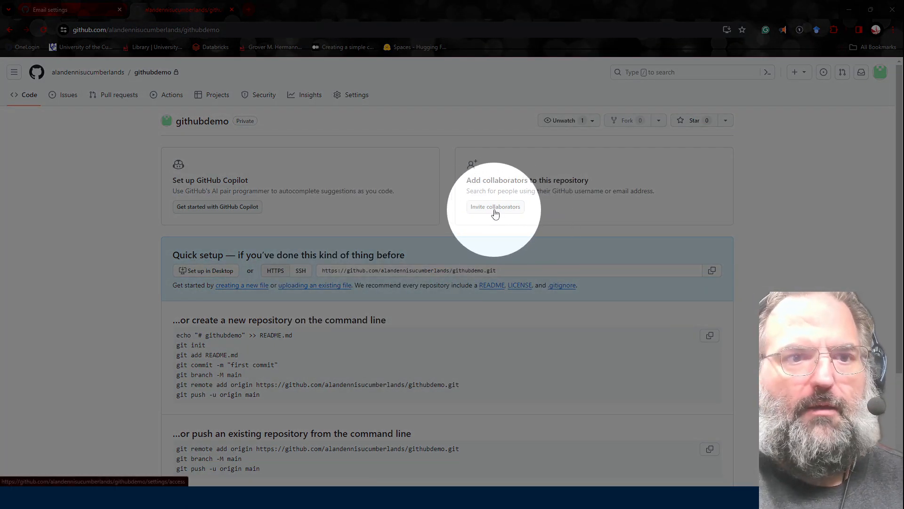
{"action": "left_click", "coordinate": [495, 213]}
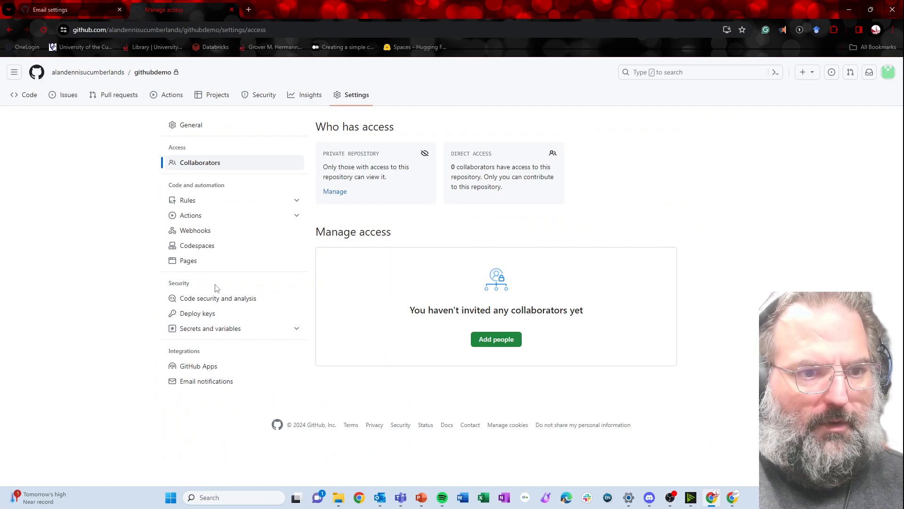
{"action": "left_click", "coordinate": [501, 345]}
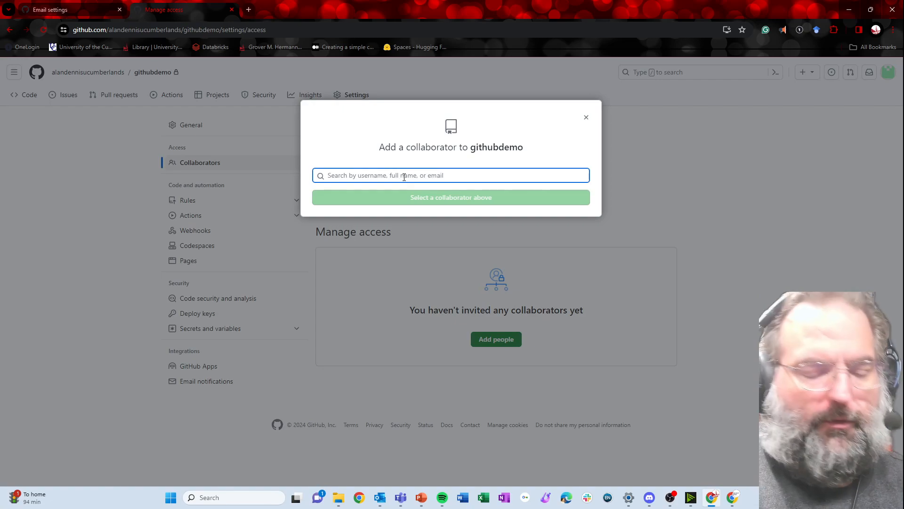
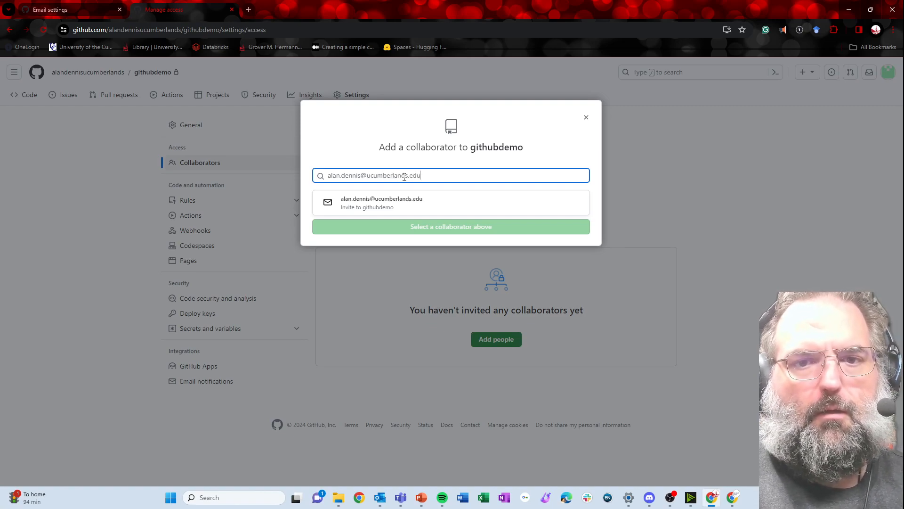
{"action": "left_click", "coordinate": [339, 204]}
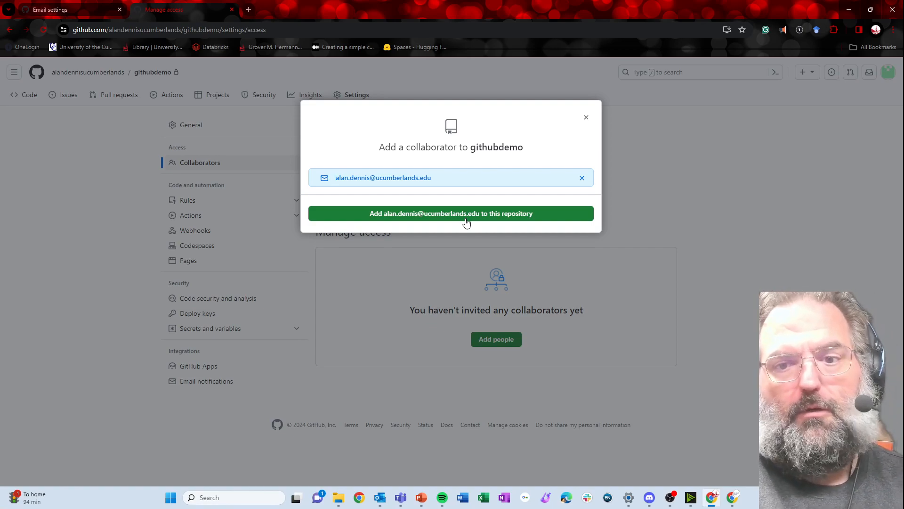
{"action": "left_click", "coordinate": [466, 222]}
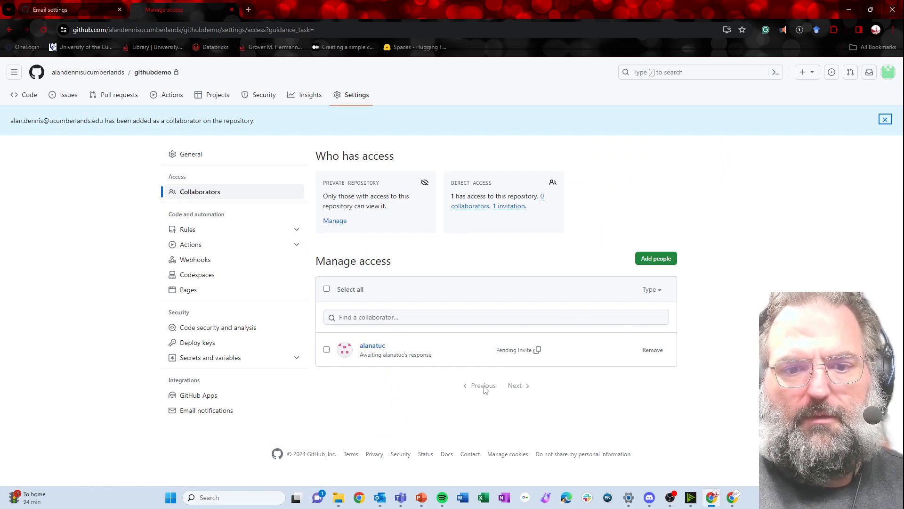
{"action": "left_click", "coordinate": [369, 347]}
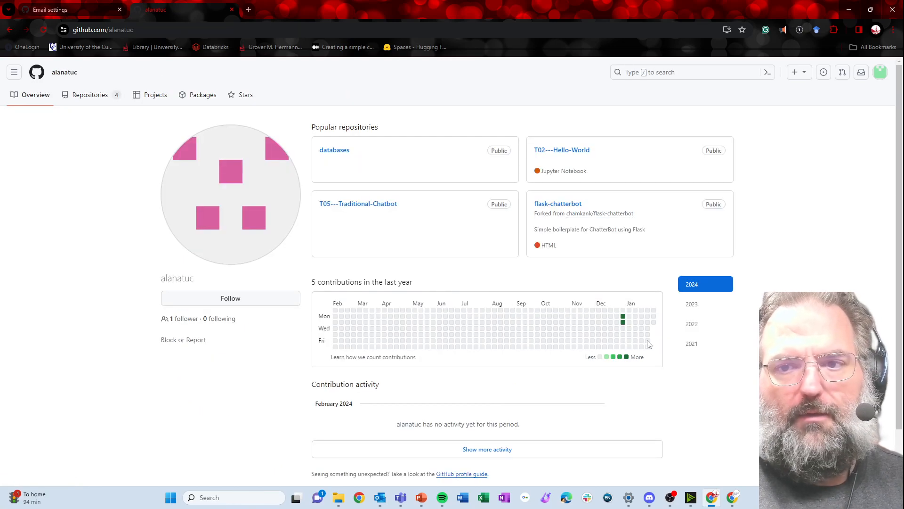
{"action": "key", "text": "alt+Left"}
{"action": "left_click", "coordinate": [652, 258]}
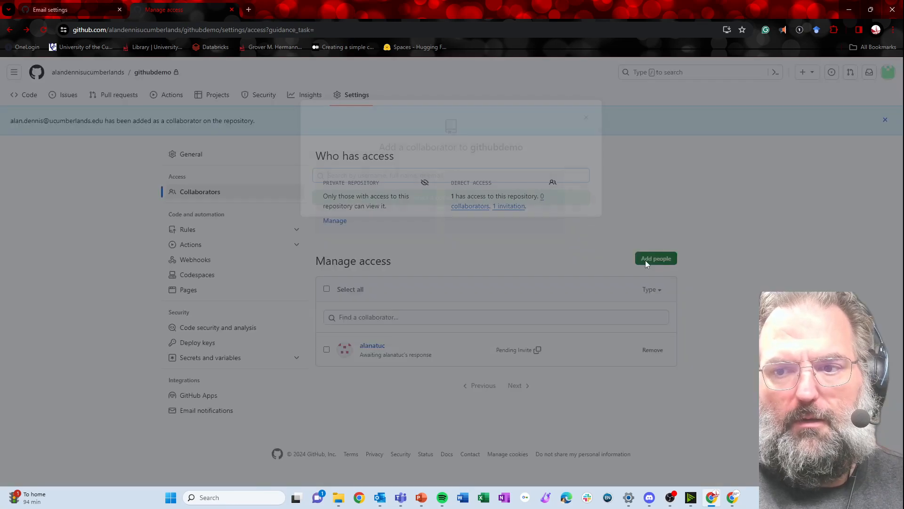
{"action": "left_click", "coordinate": [632, 295]}
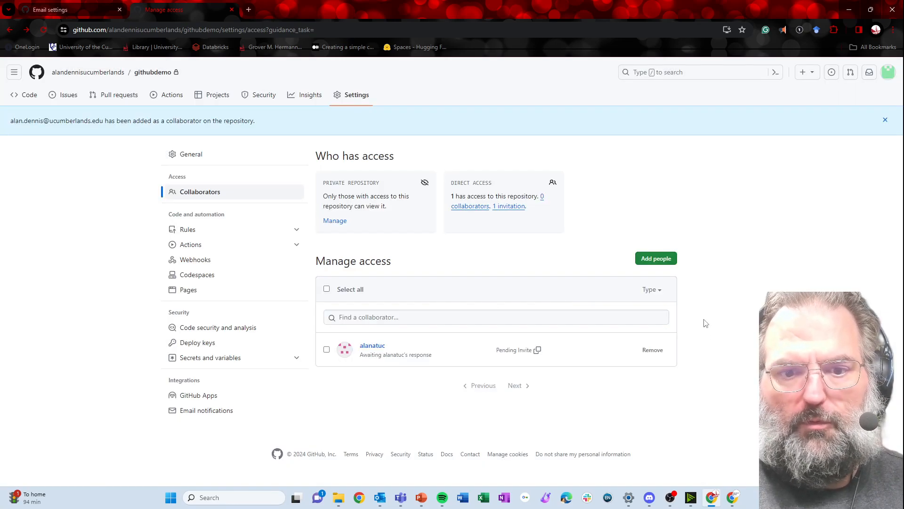
{"action": "left_click", "coordinate": [649, 291]}
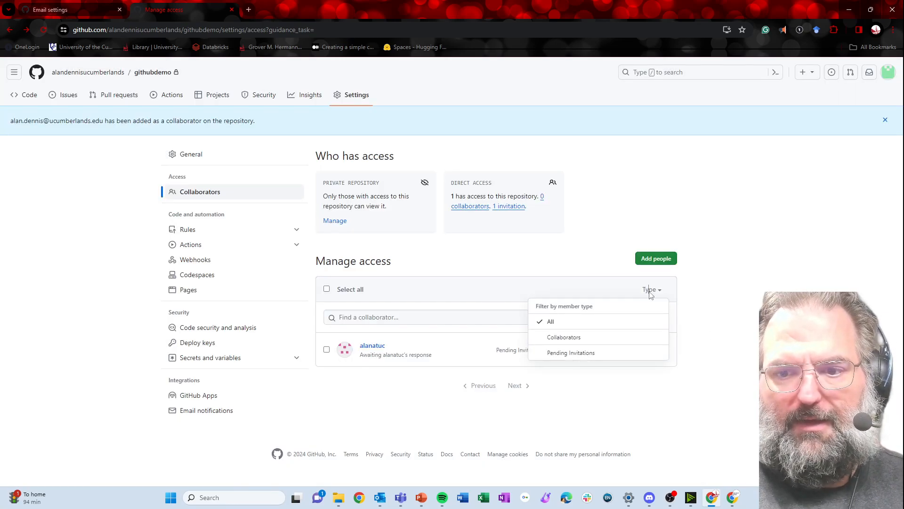
{"action": "left_click", "coordinate": [372, 348]}
{"action": "left_click", "coordinate": [373, 347]}
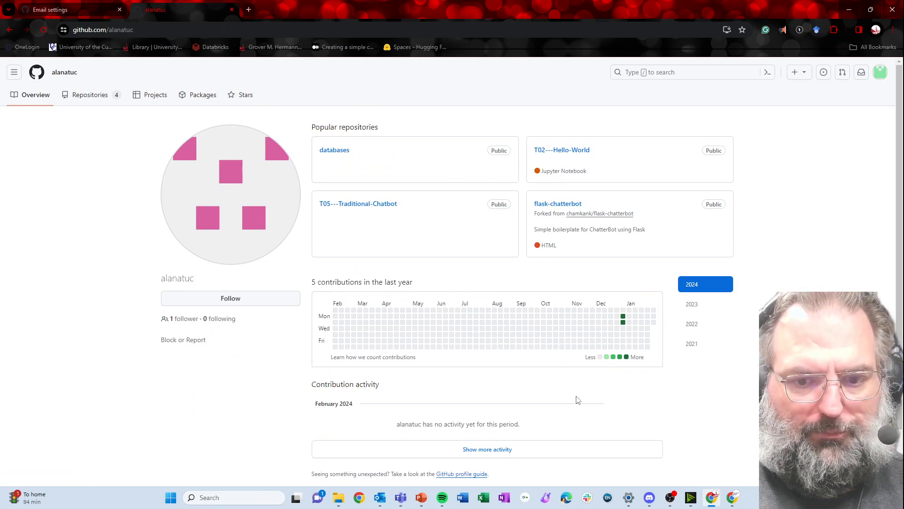
{"action": "key", "text": "alt+Left"}
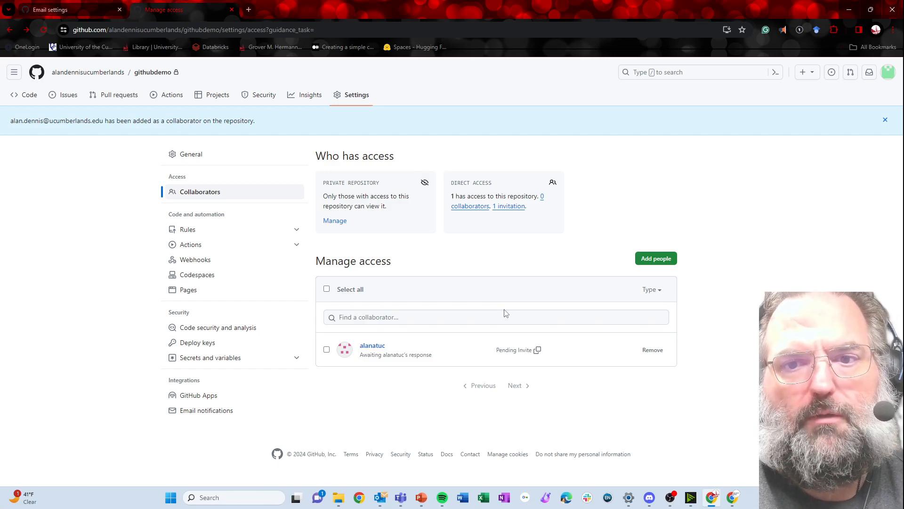
{"action": "key", "text": "alt+Tab"}
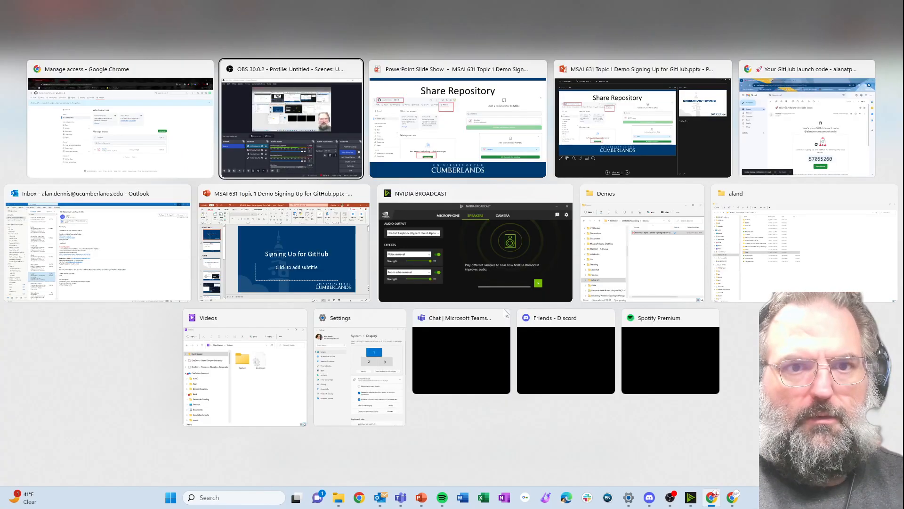
Step: Load the pictures in the Outlook githubdemo invitation email and follow its 'accept or decline' link
{"action": "key", "text": "alt+Tab"}
{"action": "key", "text": "alt+Tab"}
{"action": "key", "text": "alt+Tab"}
{"action": "key", "text": "alt+Tab"}
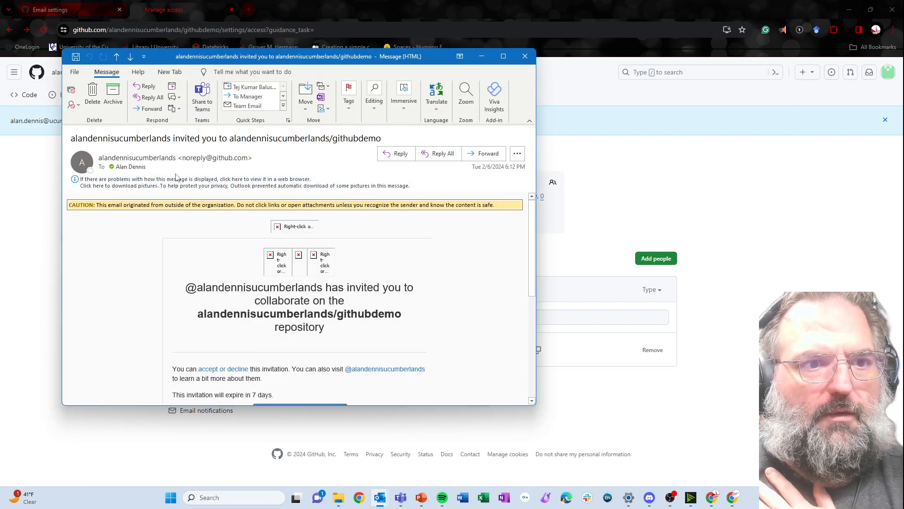
{"action": "left_click", "coordinate": [249, 183]}
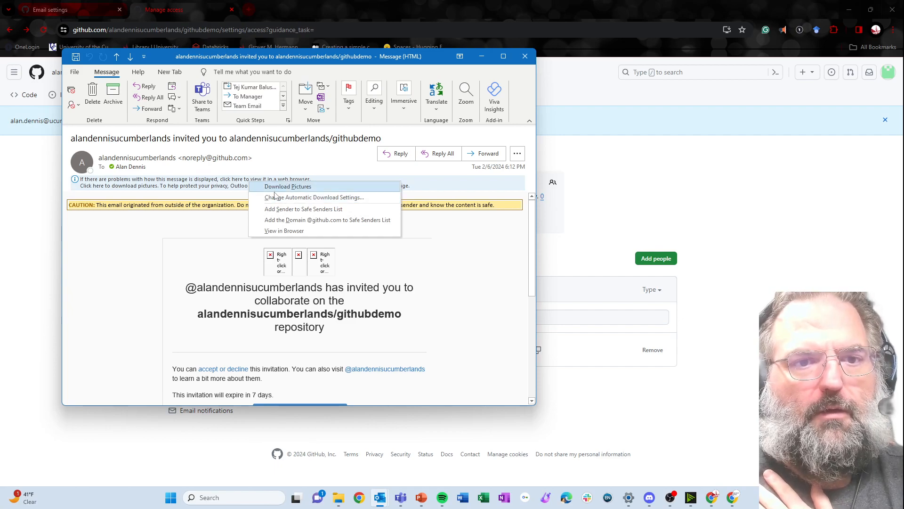
{"action": "left_click", "coordinate": [277, 189]}
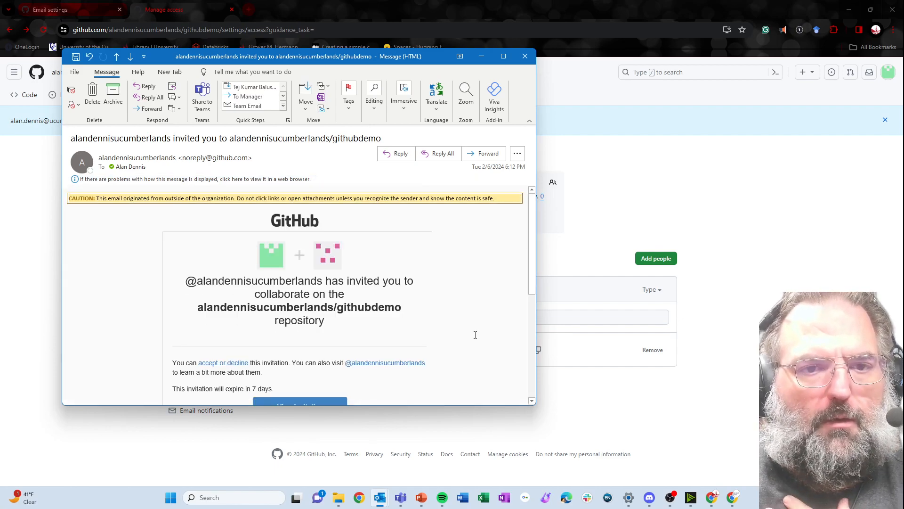
{"action": "scroll", "coordinate": [428, 297], "scroll_direction": "down", "scroll_amount": 3}
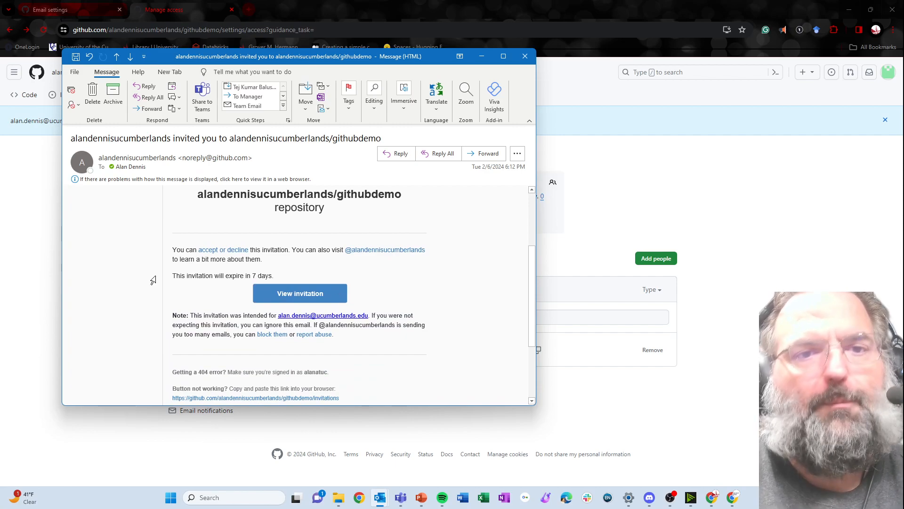
{"action": "left_click", "coordinate": [210, 253]}
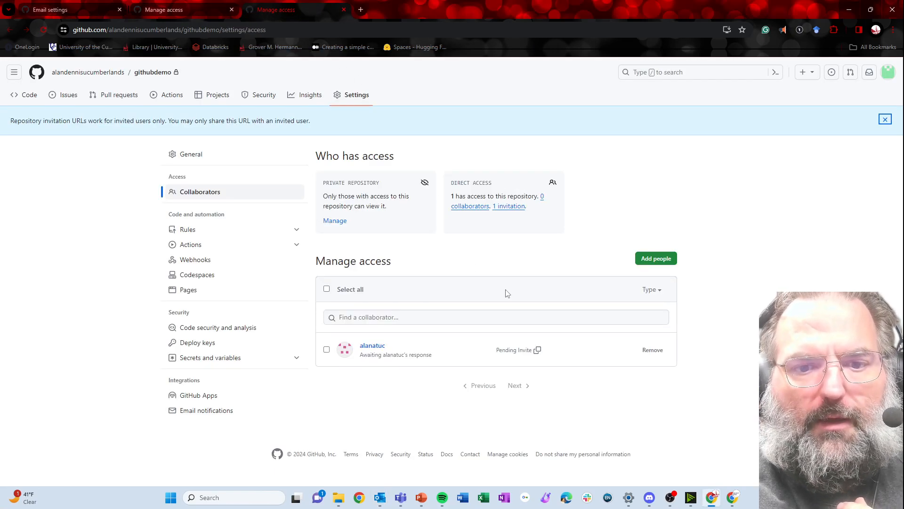
Step: Close the extra invitation-link tab, check the invited user's profile, and return to Manage access
{"action": "left_click", "coordinate": [193, 11]}
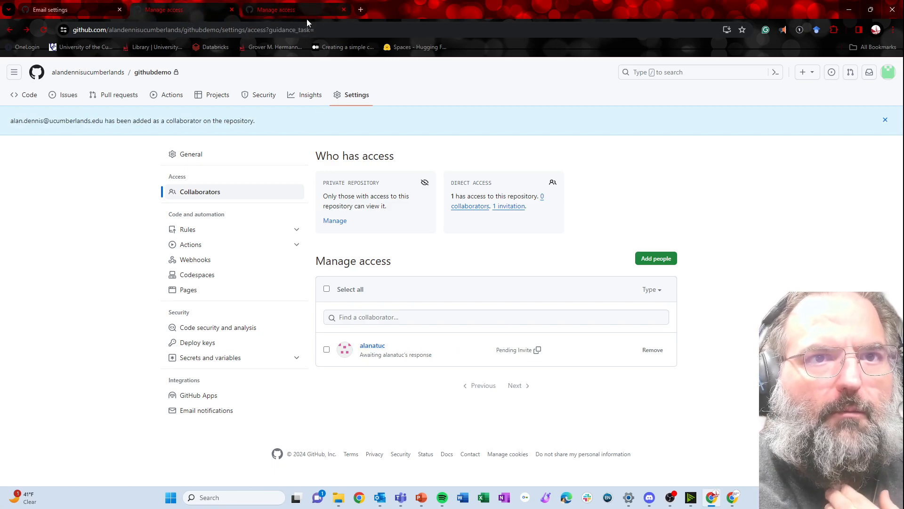
{"action": "left_click", "coordinate": [344, 10]}
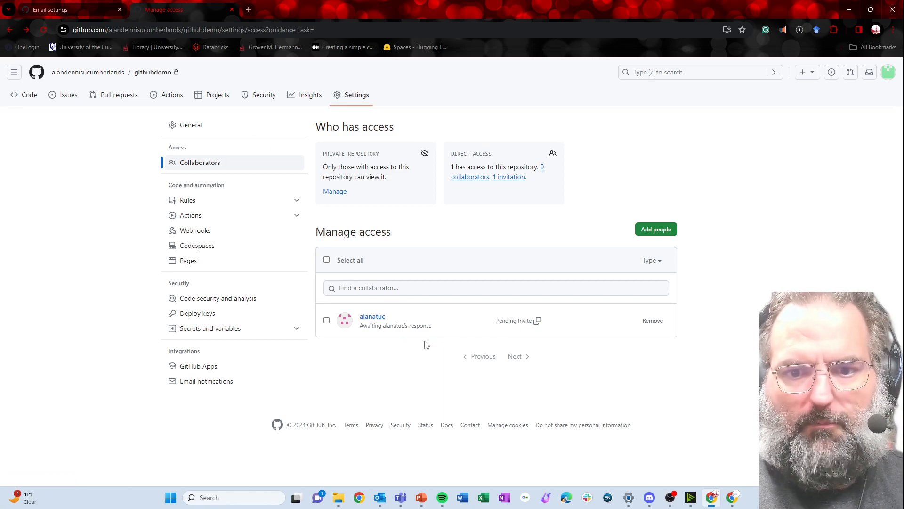
{"action": "left_click", "coordinate": [373, 317]}
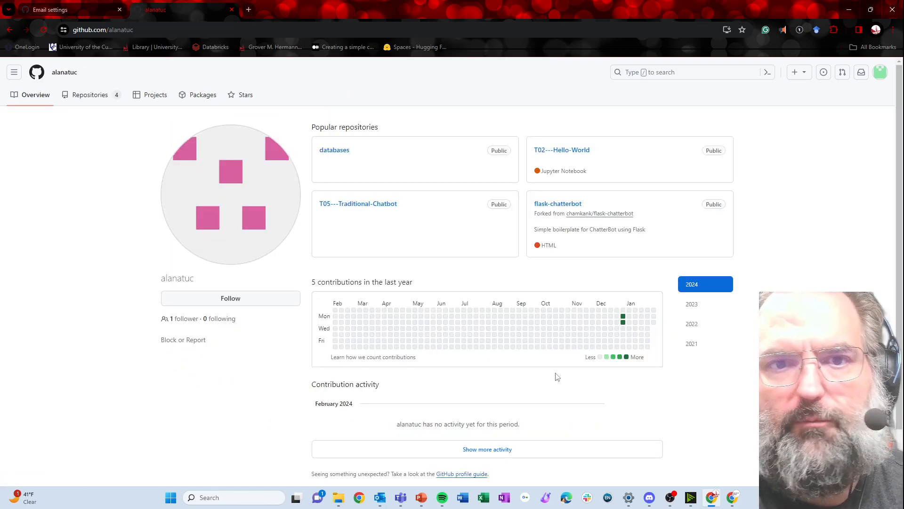
{"action": "key", "text": "alt+Left"}
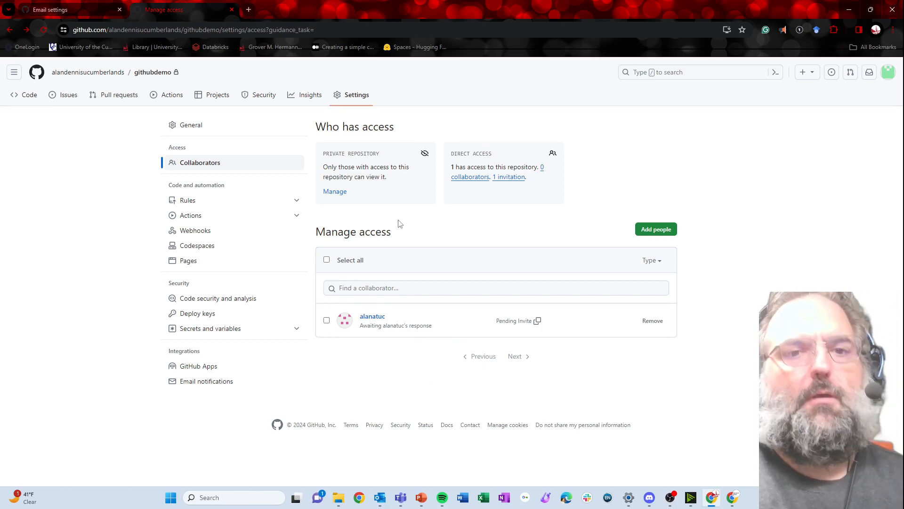
Step: Browse the open windows in the window overview
{"action": "key", "text": "super+Tab"}
{"action": "key", "text": "Right"}
{"action": "key", "text": "Right"}
{"action": "key", "text": "Right"}
{"action": "key", "text": "Left"}
{"action": "key", "text": "Left"}
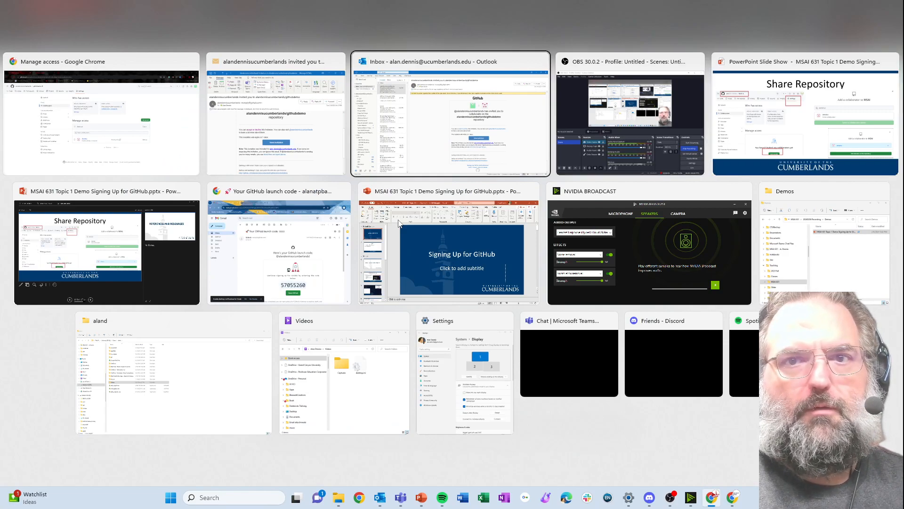
Step: Pick the PowerPoint slide show window in the window overview
{"action": "key", "text": "Left"}
{"action": "key", "text": "Right"}
{"action": "key", "text": "Left"}
{"action": "key", "text": "Left"}
{"action": "key", "text": "Right"}
Step: Advance the slide show through References and Resources to the closing QUESTIONS? slide
{"action": "key", "text": "Right"}
{"action": "key", "text": "Right"}
{"action": "key", "text": "Right"}
{"action": "key", "text": "Return"}
{"action": "key", "text": "Right"}
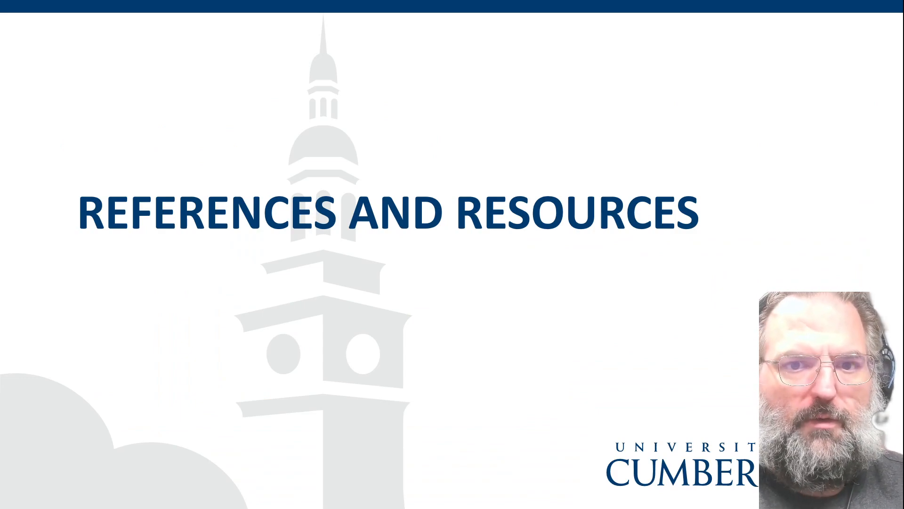
{"action": "key", "text": "Right"}
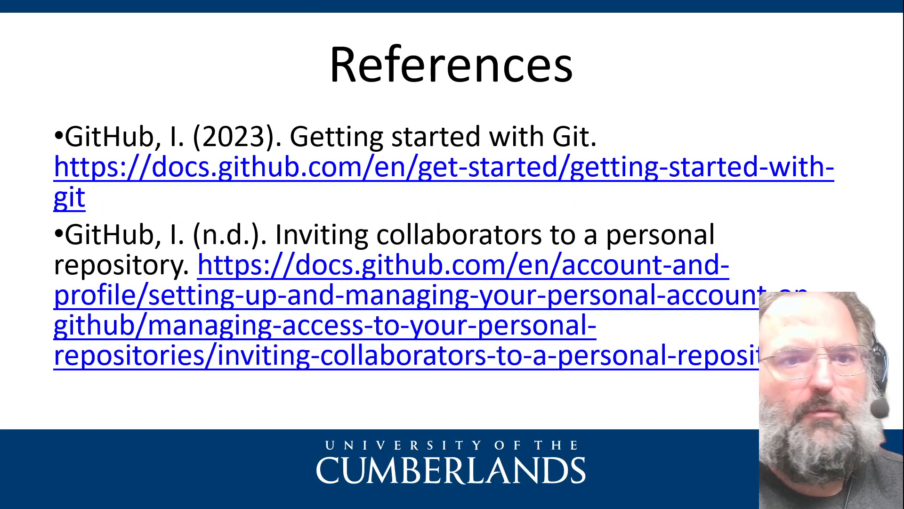
{"action": "key", "text": "Right"}
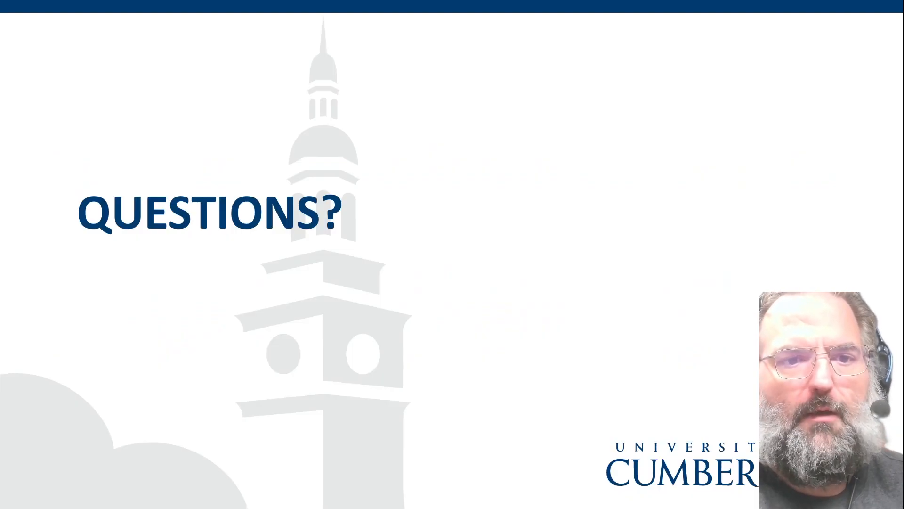